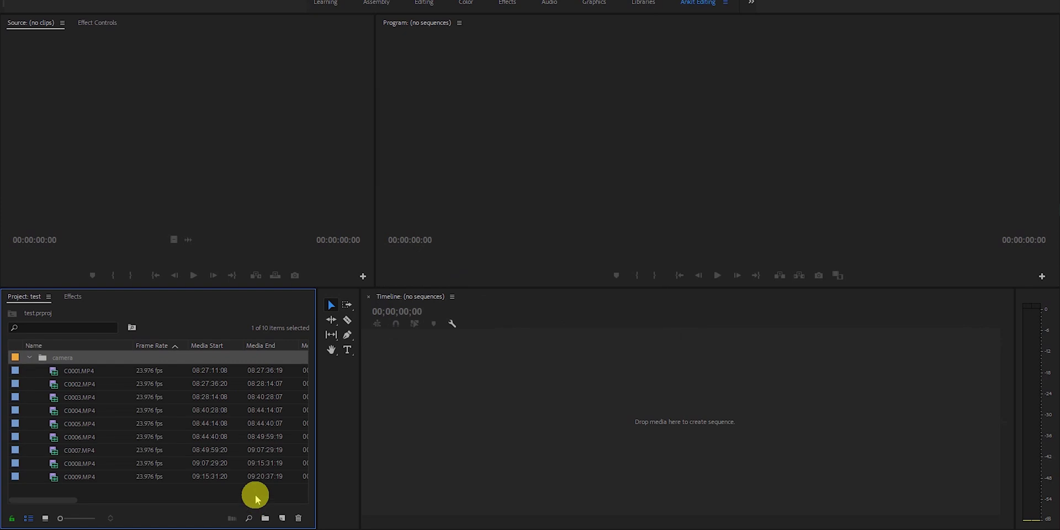
Start a new sequence with the DSLR 1080p24 preset named 'timeline project'
key(ctrl+n)
text(ti)
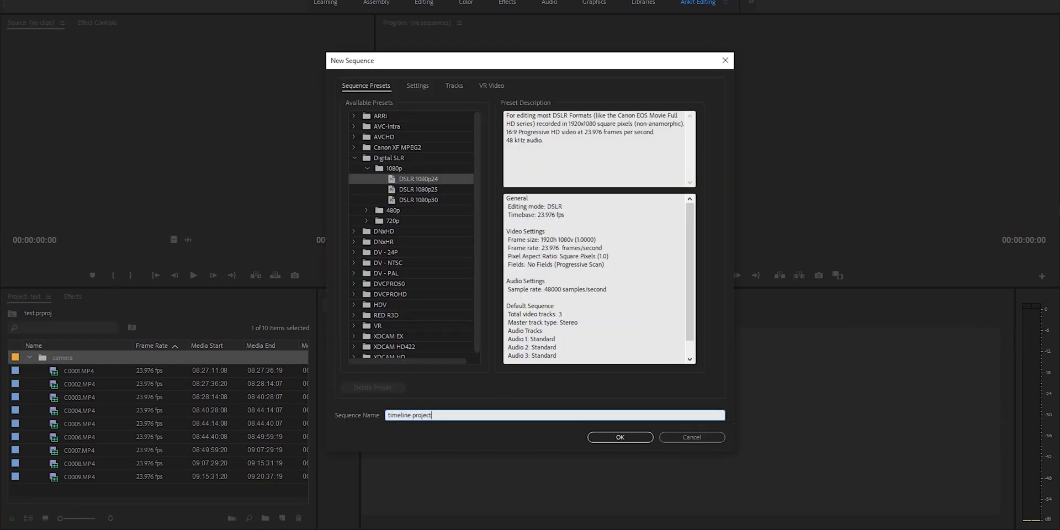
text(meline project)
click(624, 436)
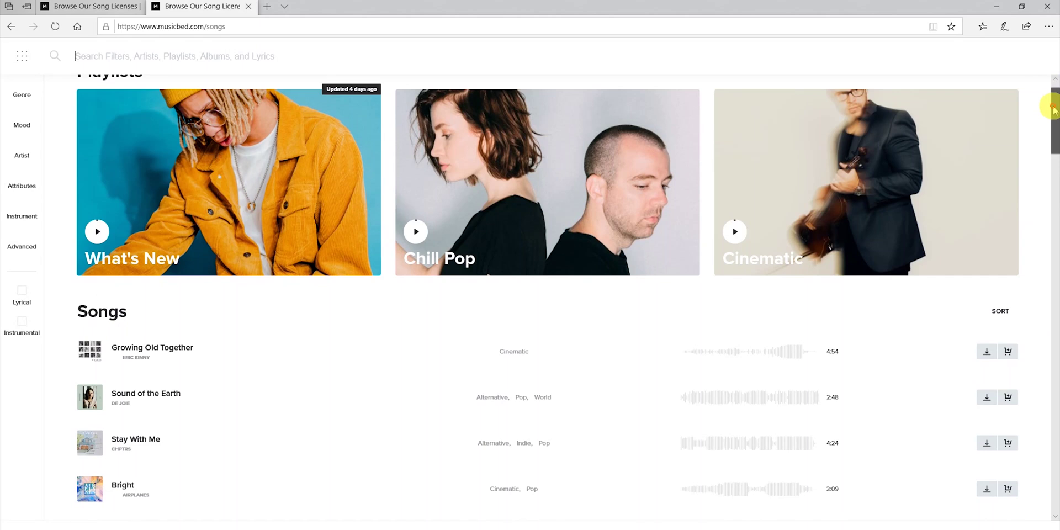
drag(1055, 105, 1055, 187)
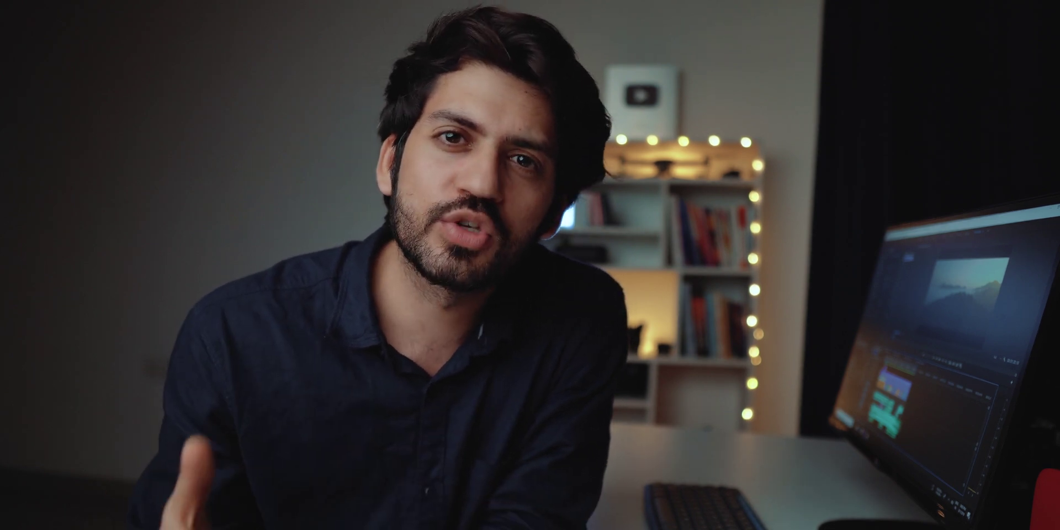
click(18, 58)
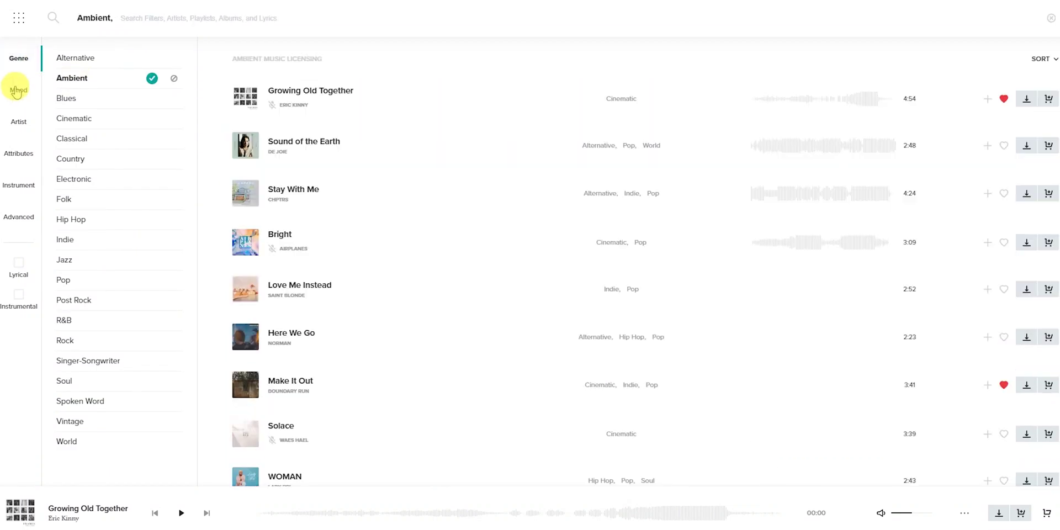
Add the Acoustic attribute filter to the Musicbed search
click(18, 153)
scroll(123, 125, down, 2)
scroll(82, 103, up, 2)
click(82, 103)
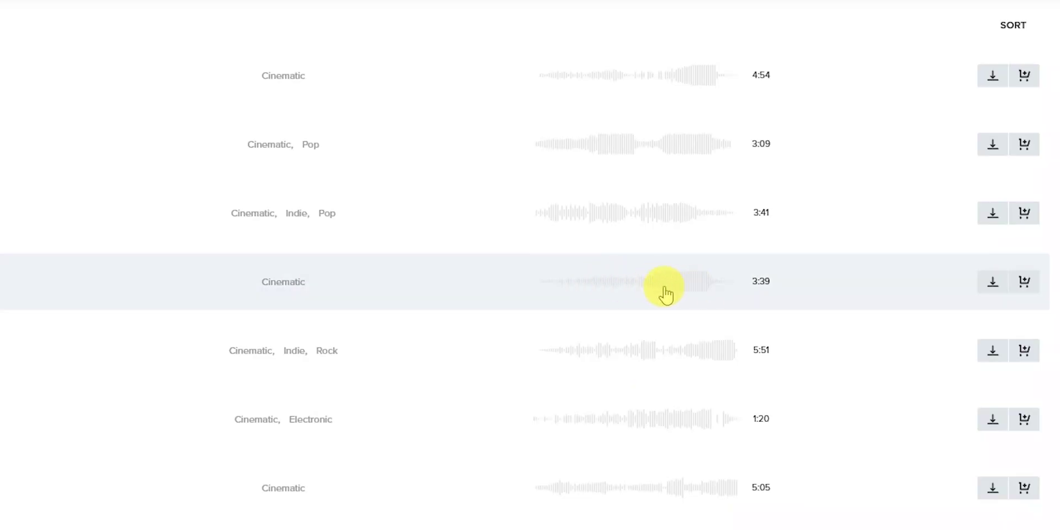
Filter the results to the Cinematic genre and to songs that have a build
scroll(674, 353, down, 5)
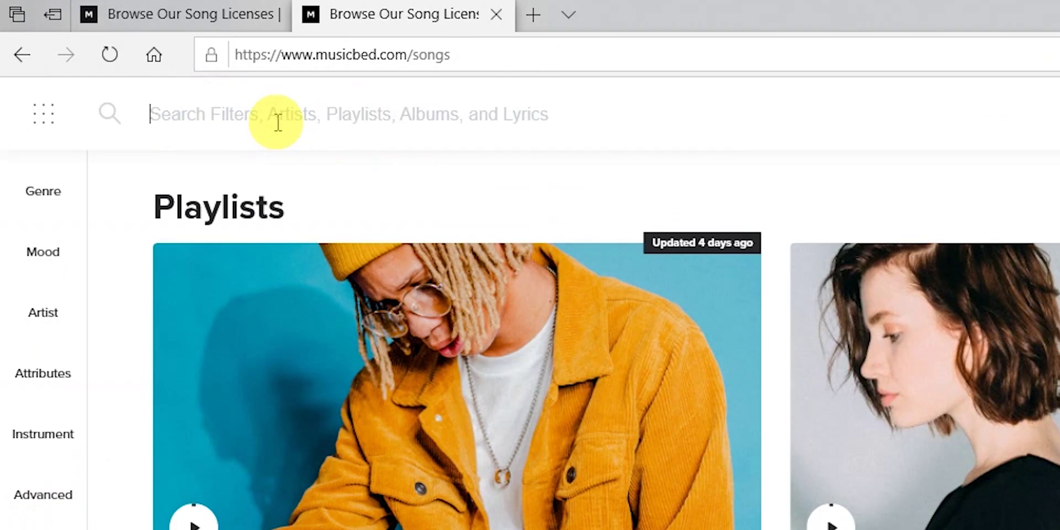
text(cinematic)
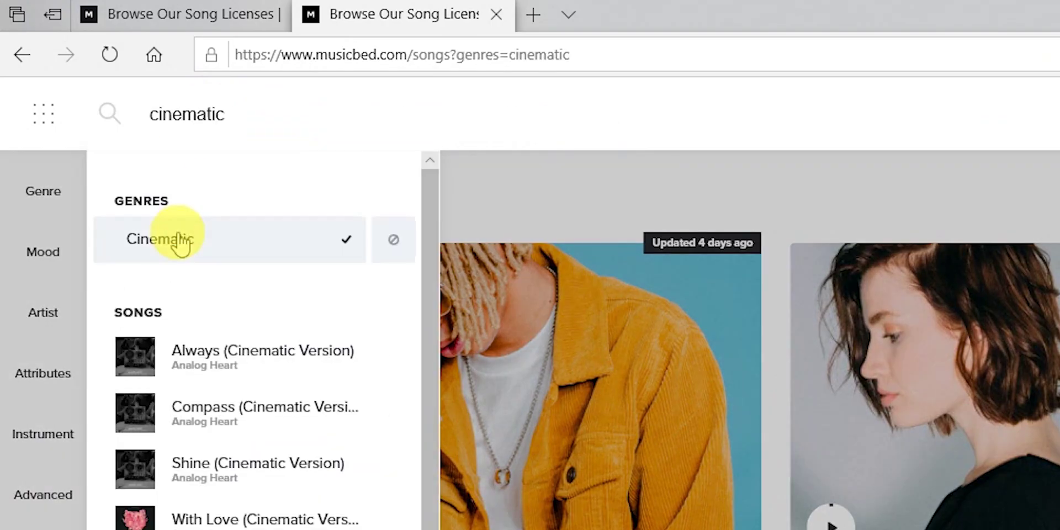
click(180, 243)
click(23, 499)
click(126, 263)
click(333, 315)
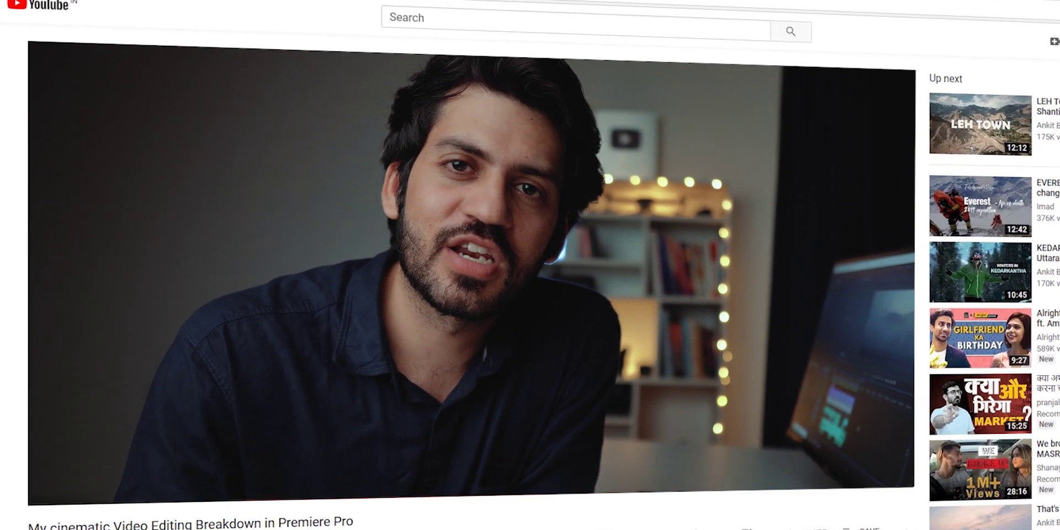
Go to the artist's page and download Hope as a 320kbps MP3
scroll(166, 497, down, 3)
click(276, 317)
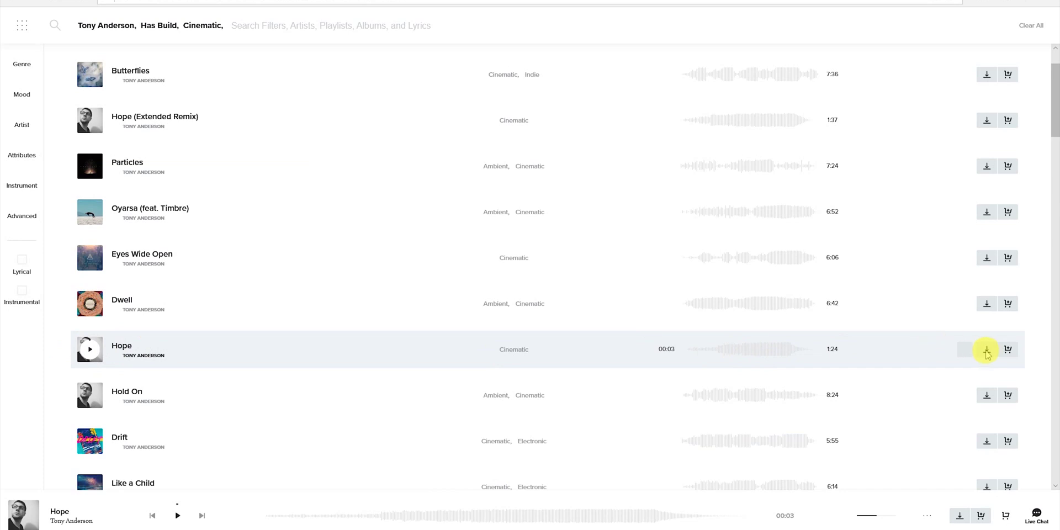
click(987, 350)
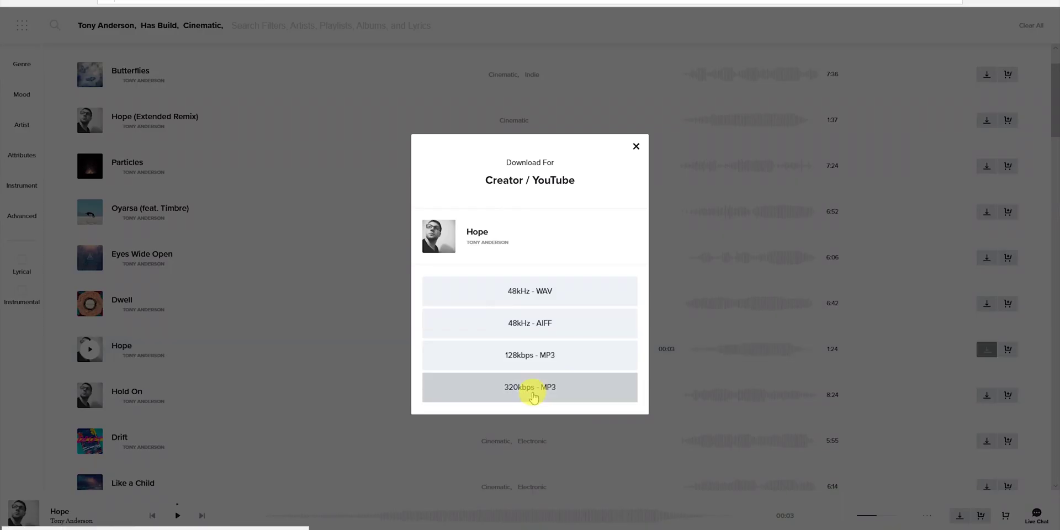
click(530, 390)
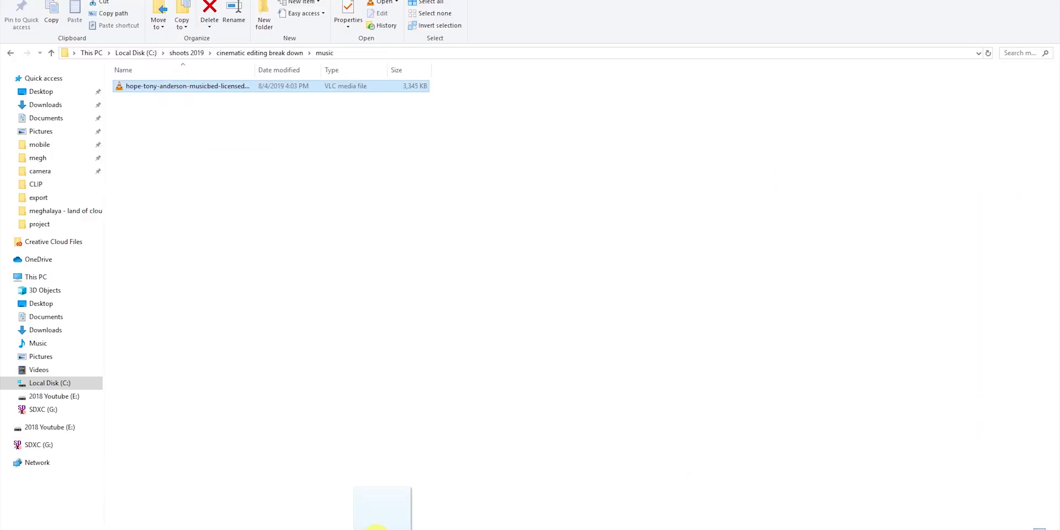
Import the Hope MP3 into the project bin, place it on audio track A1, and save
drag(375, 527, 351, 524)
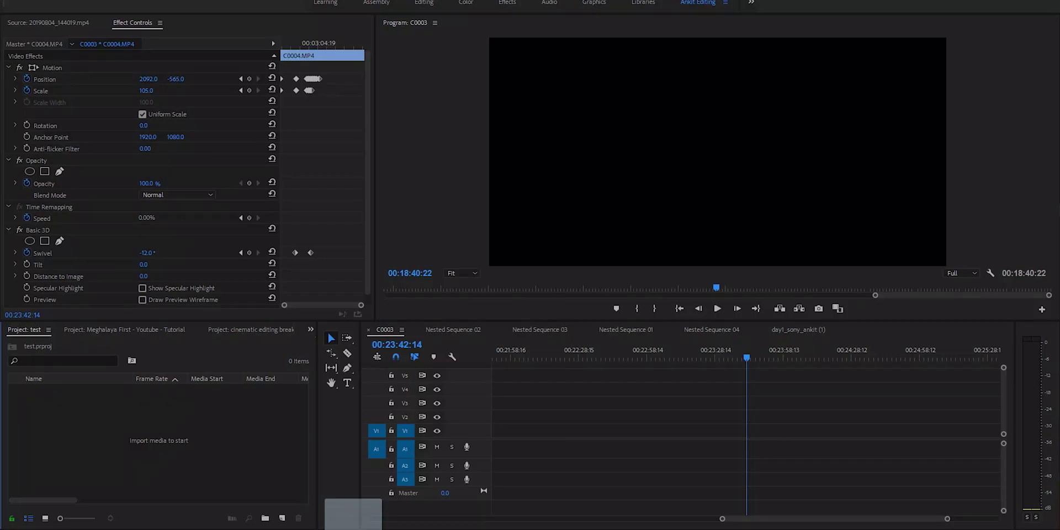
drag(132, 450, 130, 450)
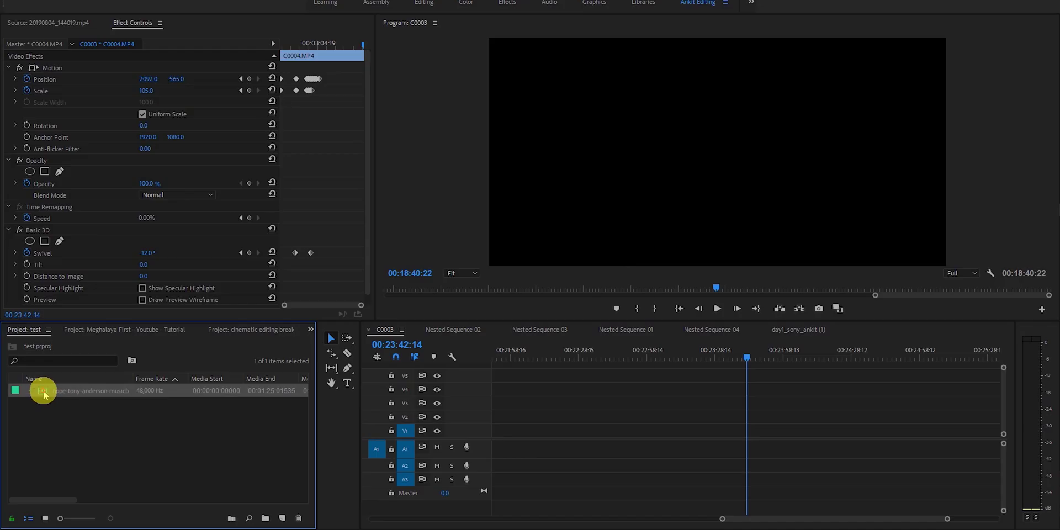
drag(43, 383, 682, 452)
key(ctrl+s)
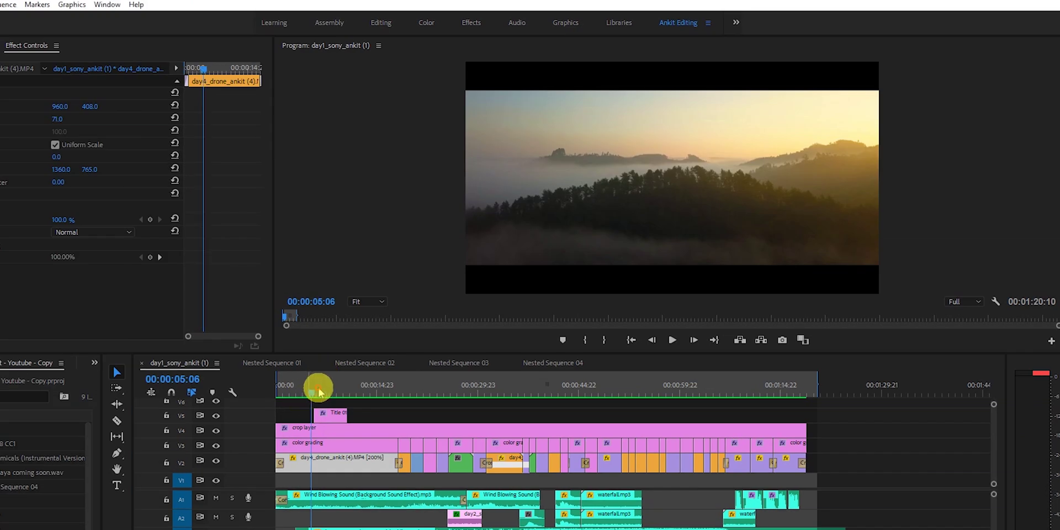
Scrub through the opening drone clip and check its Speed/Duration settings
click(280, 401)
mouse_move(325, 392)
mouse_down()
mouse_move(357, 393)
mouse_move(319, 392)
mouse_up()
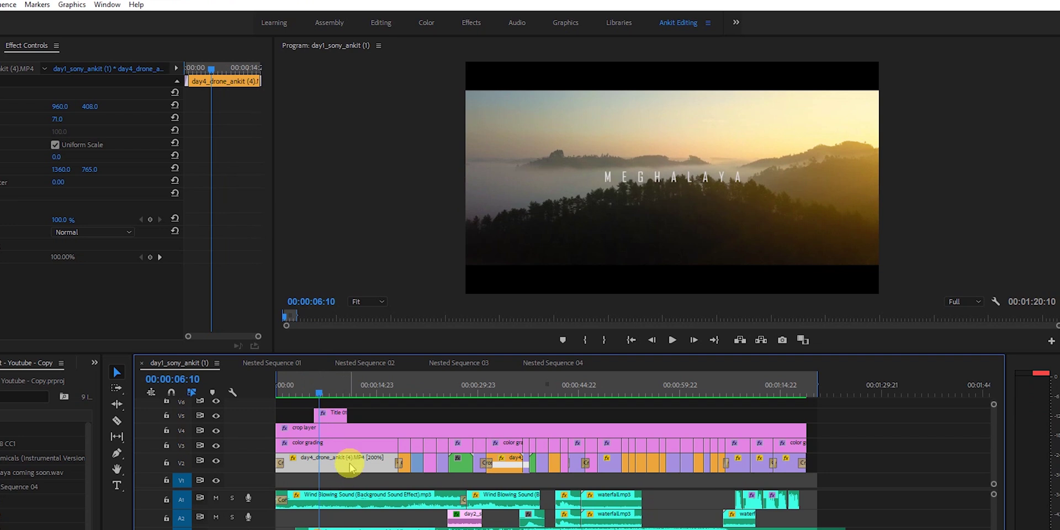
right_click(349, 465)
click(383, 384)
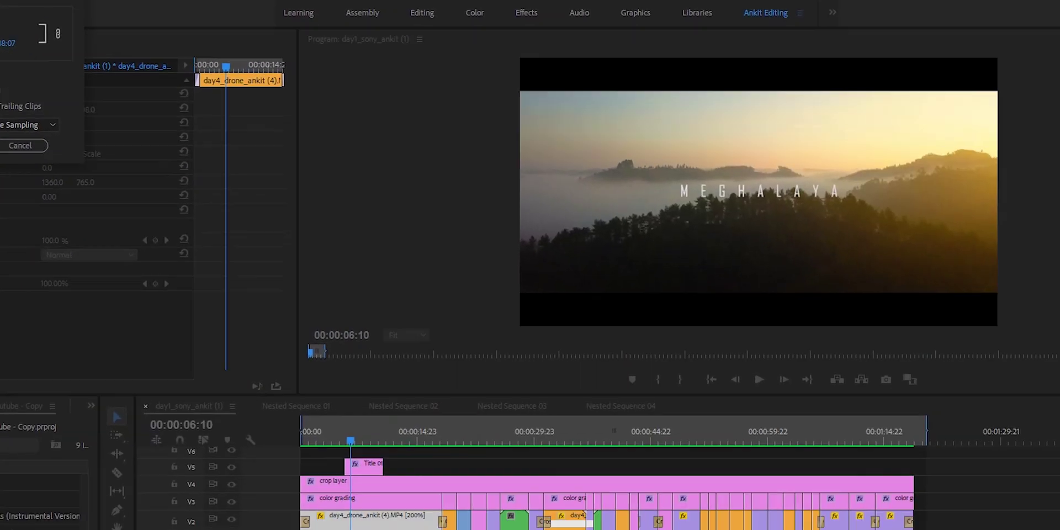
key(Return)
Select the Cross Dissolve at the drone clip's start and zoom the timeline in on it
drag(356, 437, 372, 437)
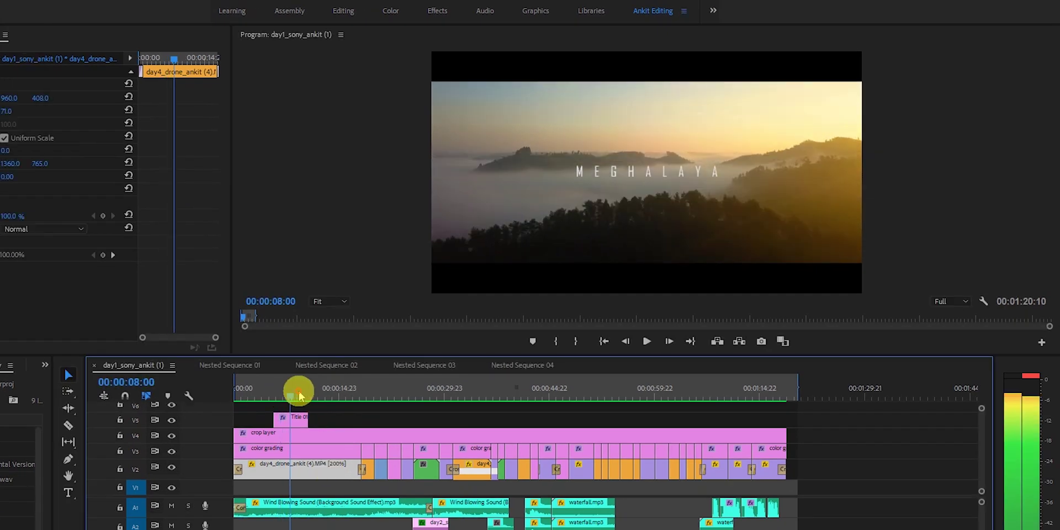
drag(298, 393, 237, 466)
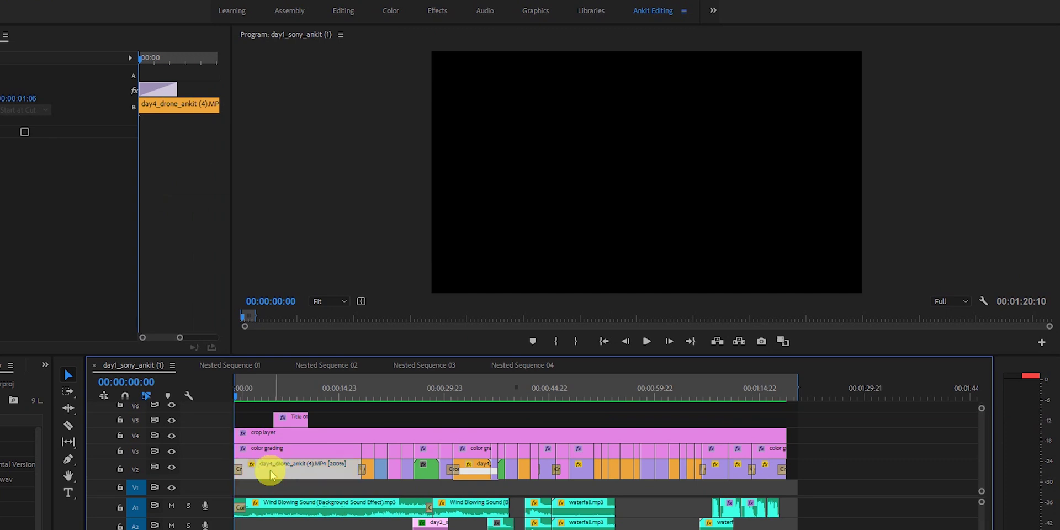
click(240, 472)
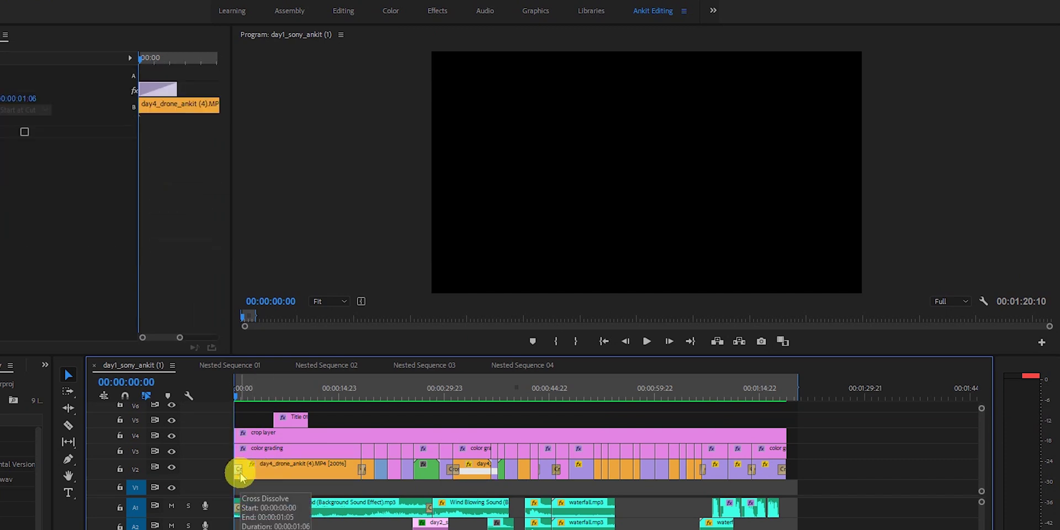
key(=)
key(=)
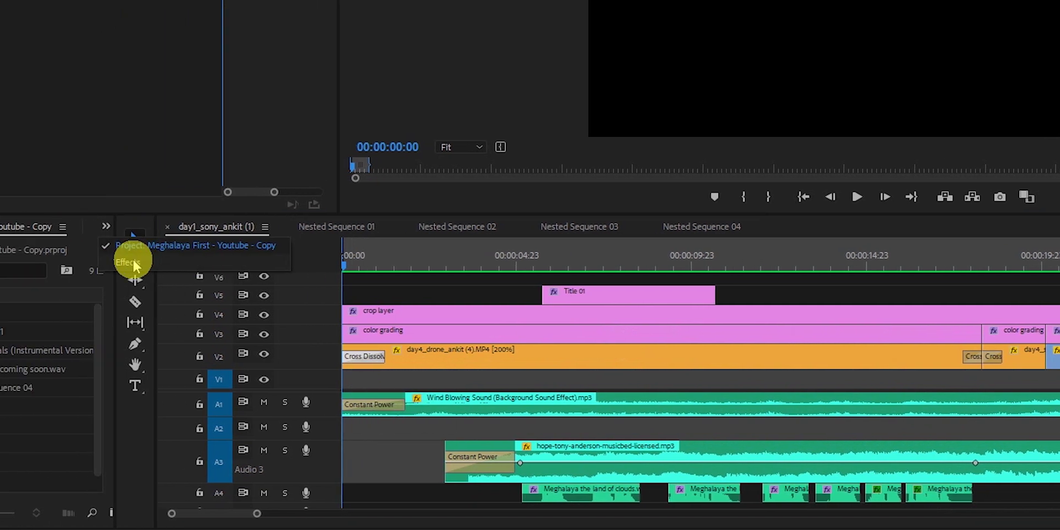
Search the effects library for 'cross' and scrub to the sunrise frame
click(0, 226)
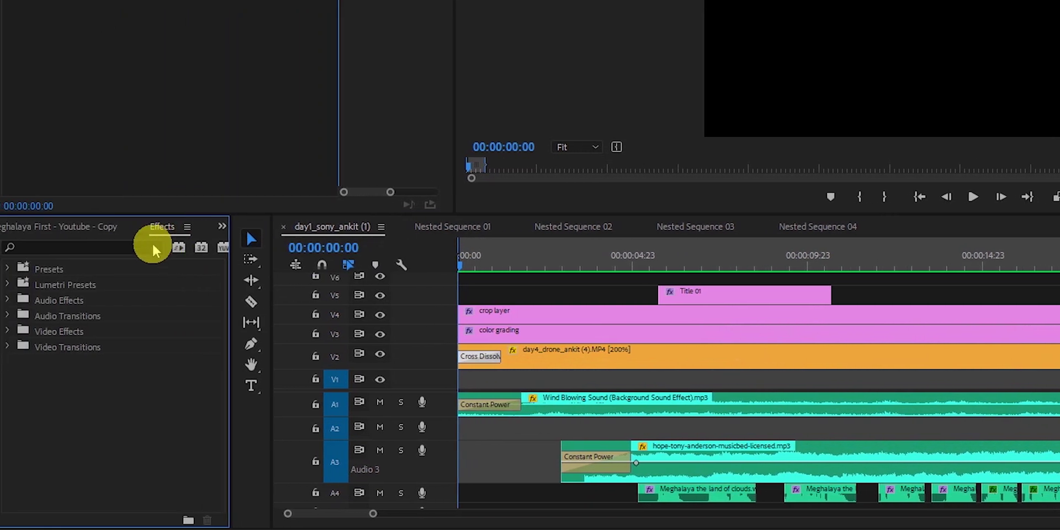
click(143, 248)
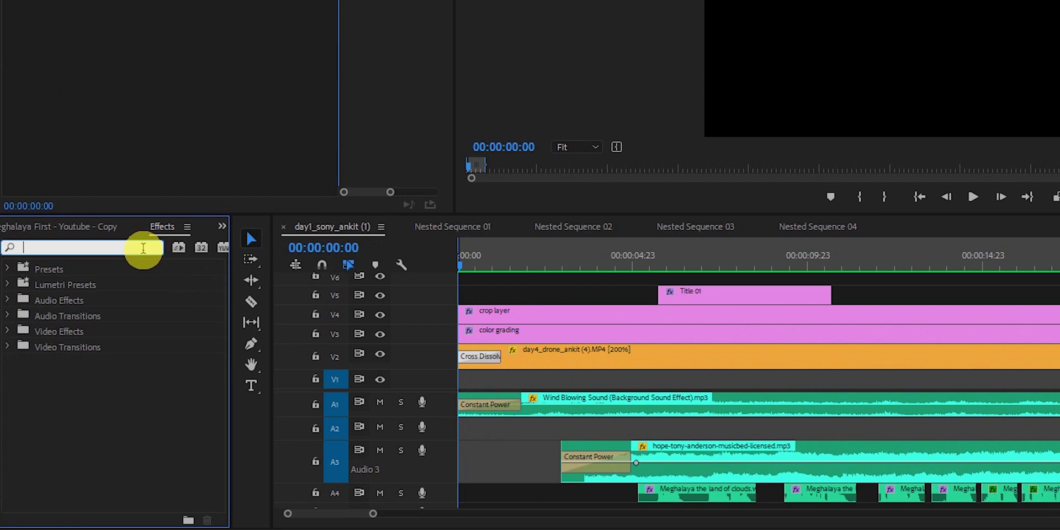
text(cross)
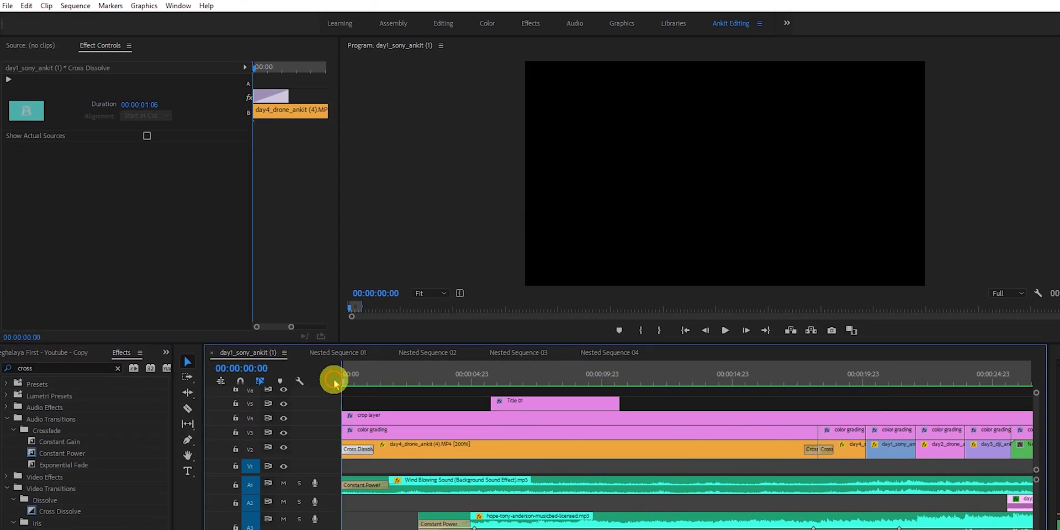
drag(456, 263, 481, 265)
drag(358, 384, 442, 425)
Turn the crop layer's Crop effect off to view the shot unletterboxed, then back on
click(440, 423)
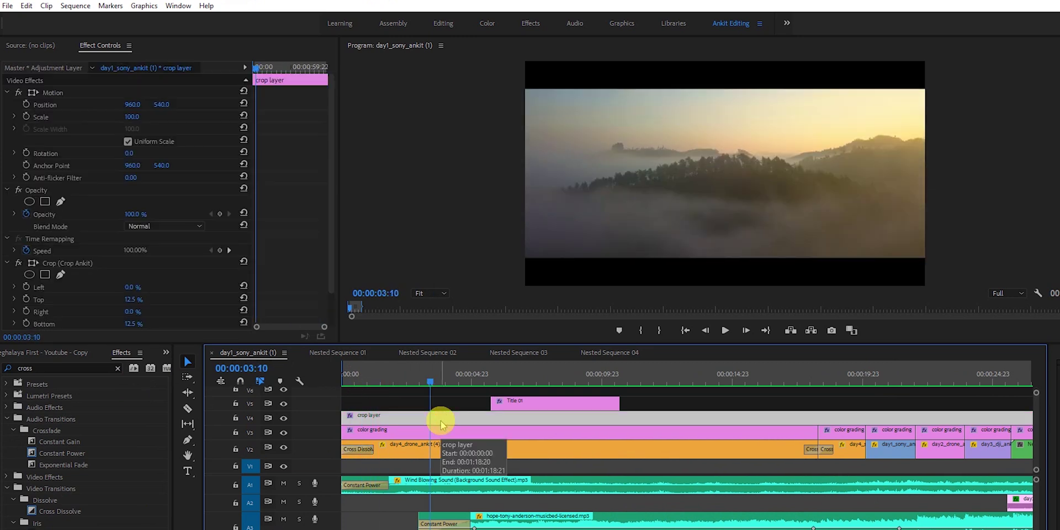
click(19, 263)
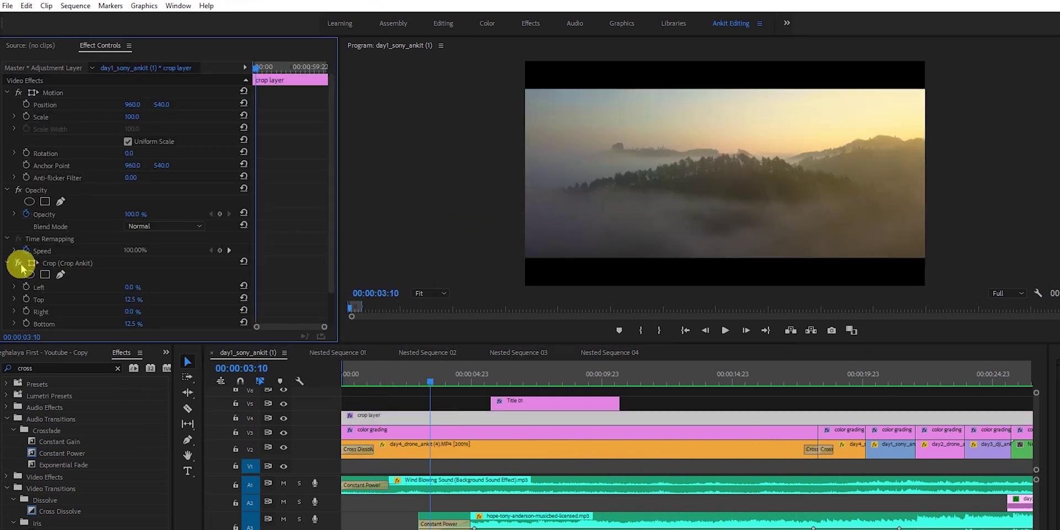
click(641, 376)
click(403, 375)
click(428, 423)
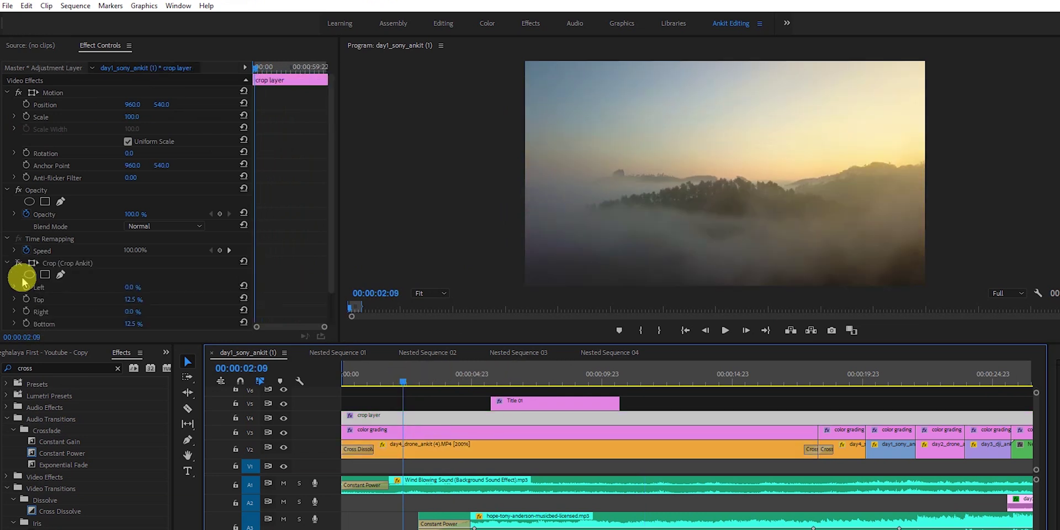
click(19, 265)
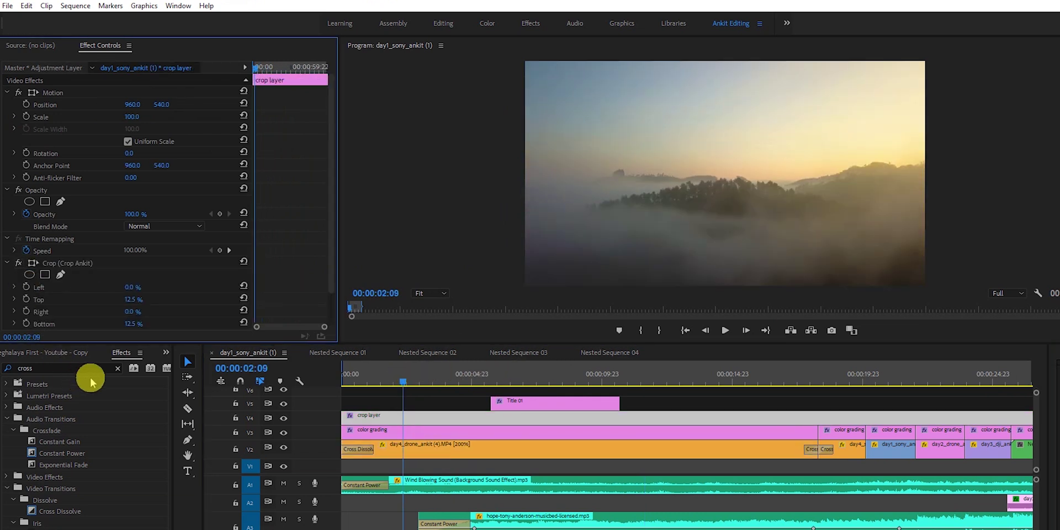
Replace the effects search term with 'crop'
click(40, 365)
double_click(40, 365)
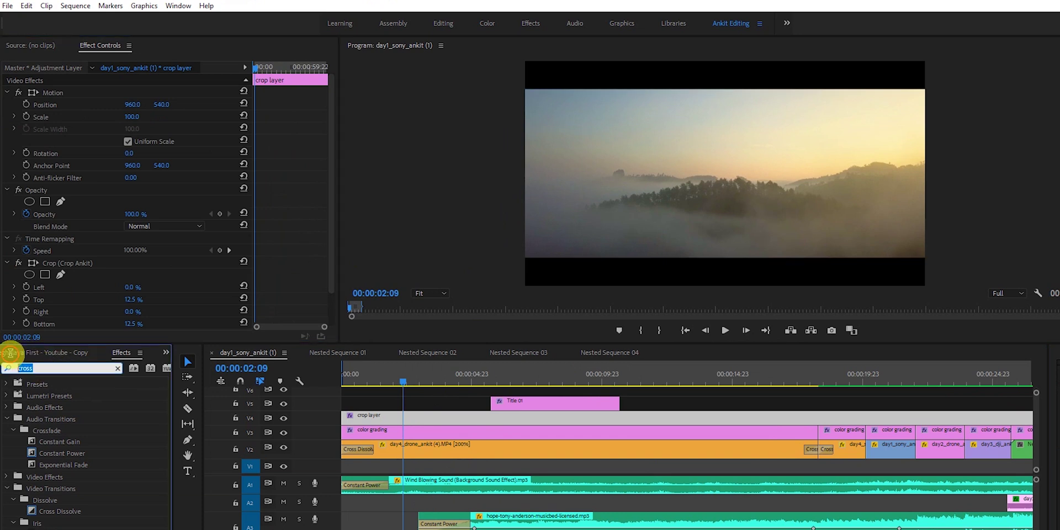
text(crop)
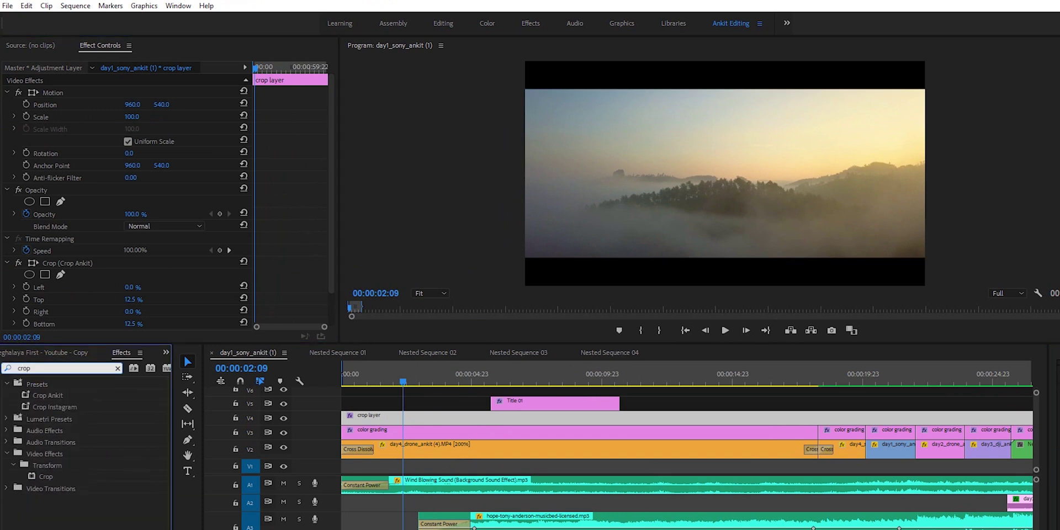
Drag the Crop effect toward the timeline and zoom out to fit more of the sequence
drag(51, 486, 446, 421)
key(minus)
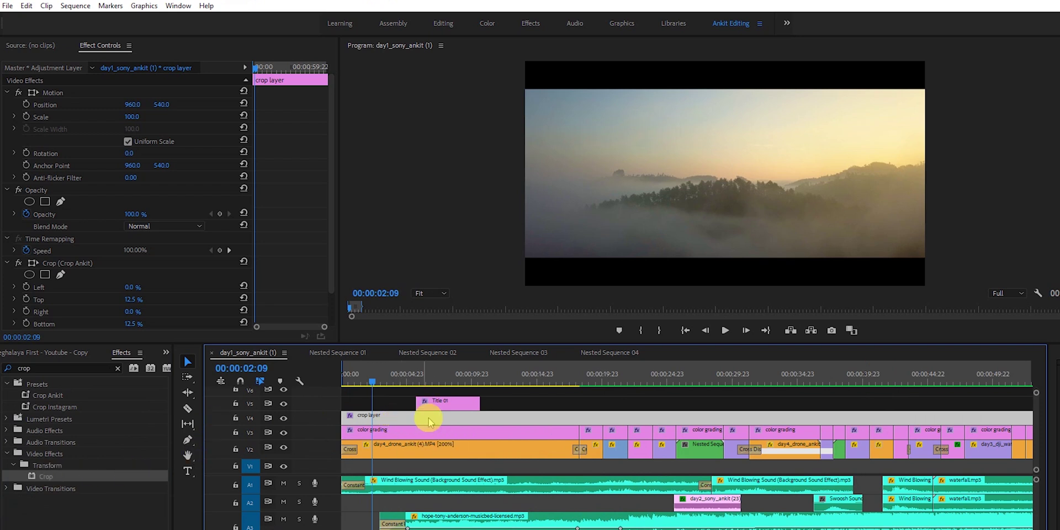
click(332, 219)
drag(332, 219, 210, 252)
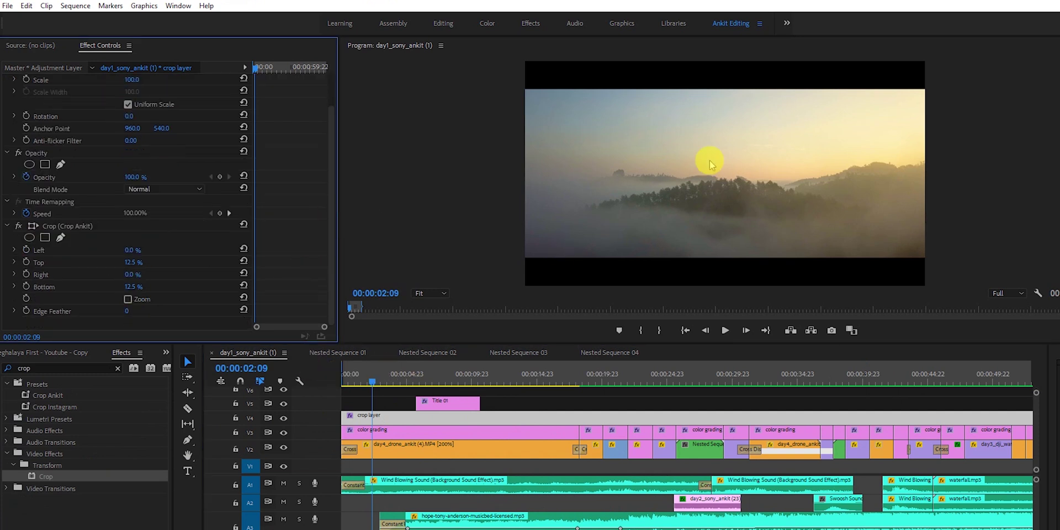
Set the drone clip's Position Y to 408, fine-tune it to 513, then check Title 01
click(428, 439)
click(164, 103)
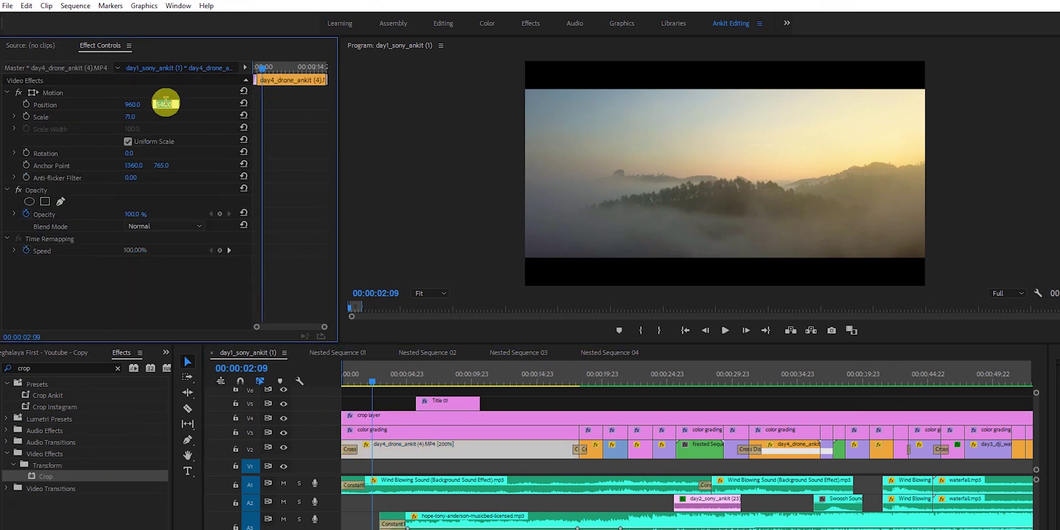
text(408)
click(166, 104)
drag(161, 105, 312, 105)
click(450, 411)
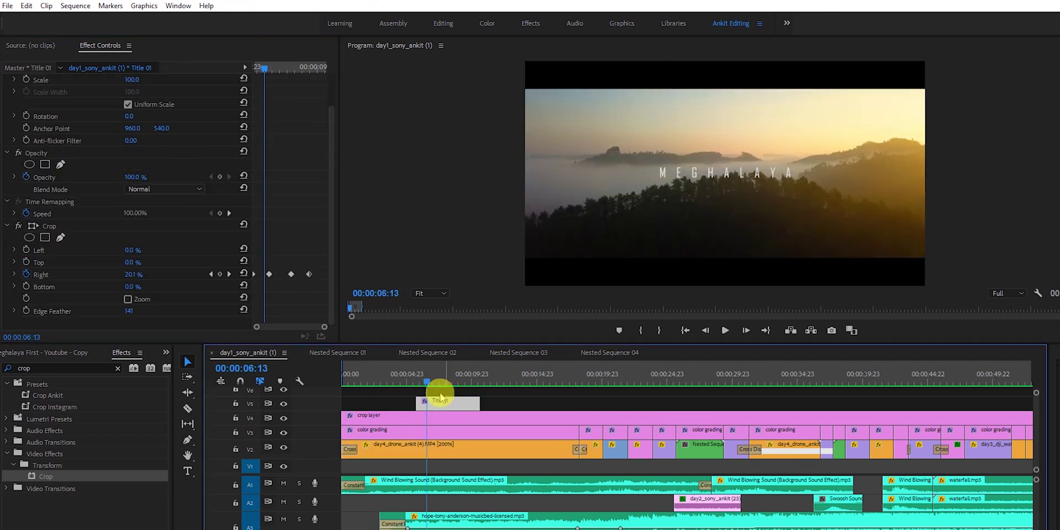
drag(424, 374, 449, 381)
double_click(445, 402)
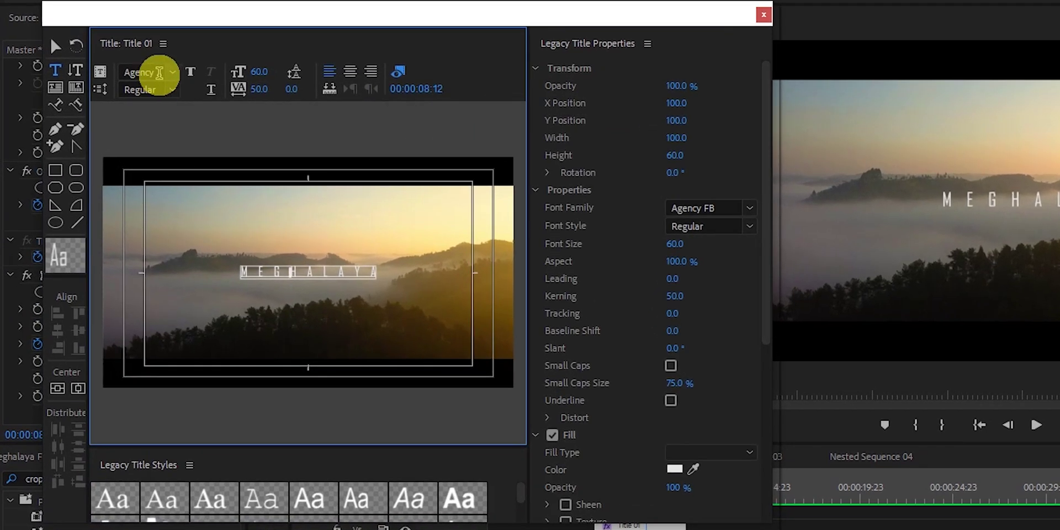
click(160, 72)
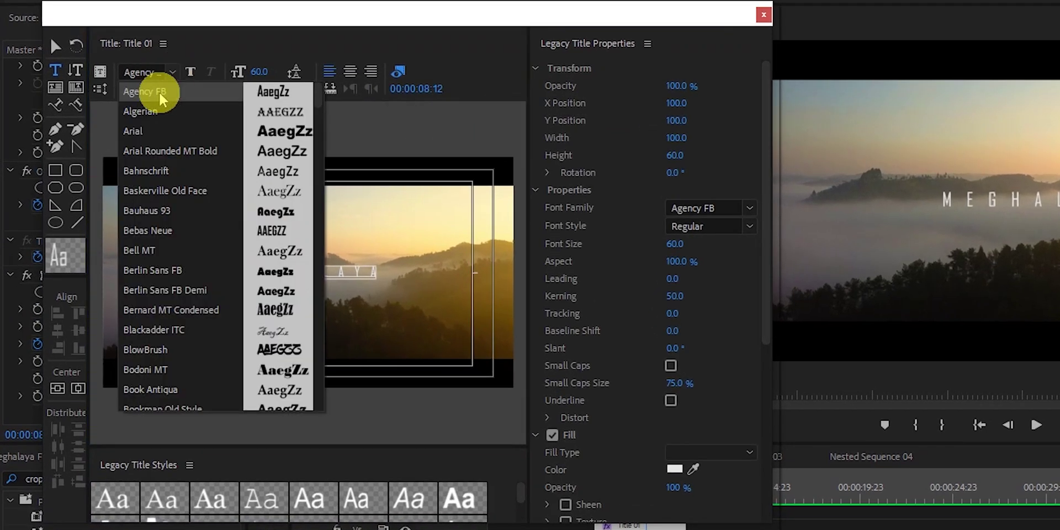
click(160, 95)
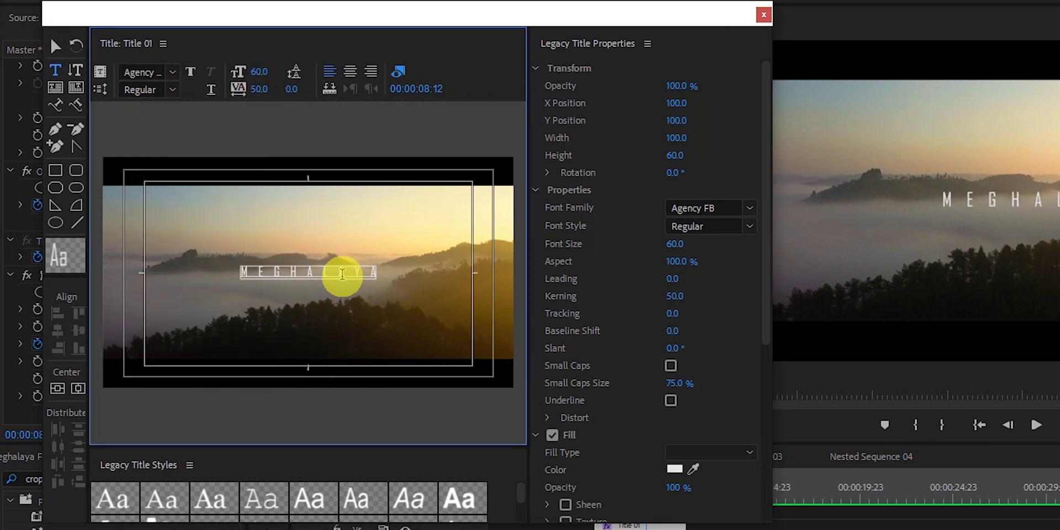
click(763, 17)
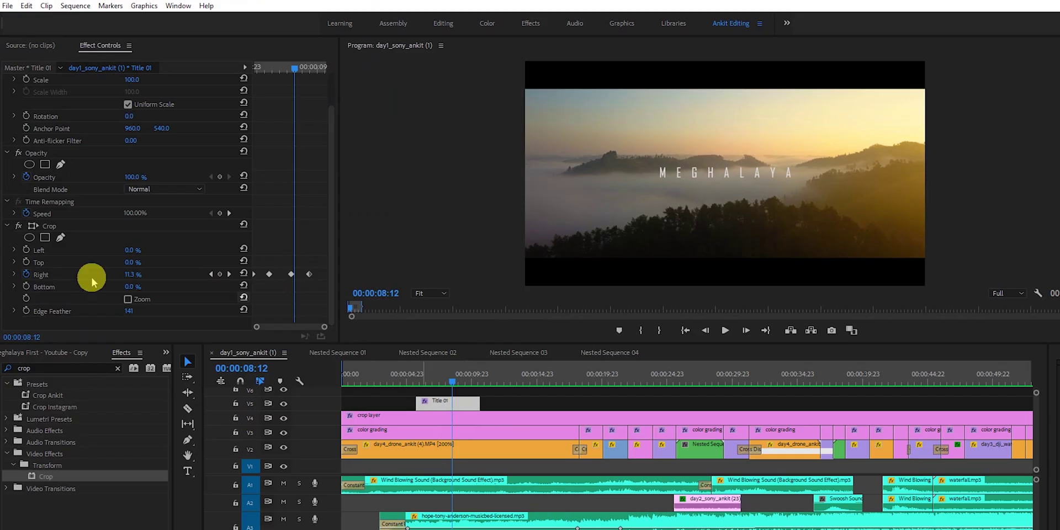
click(453, 386)
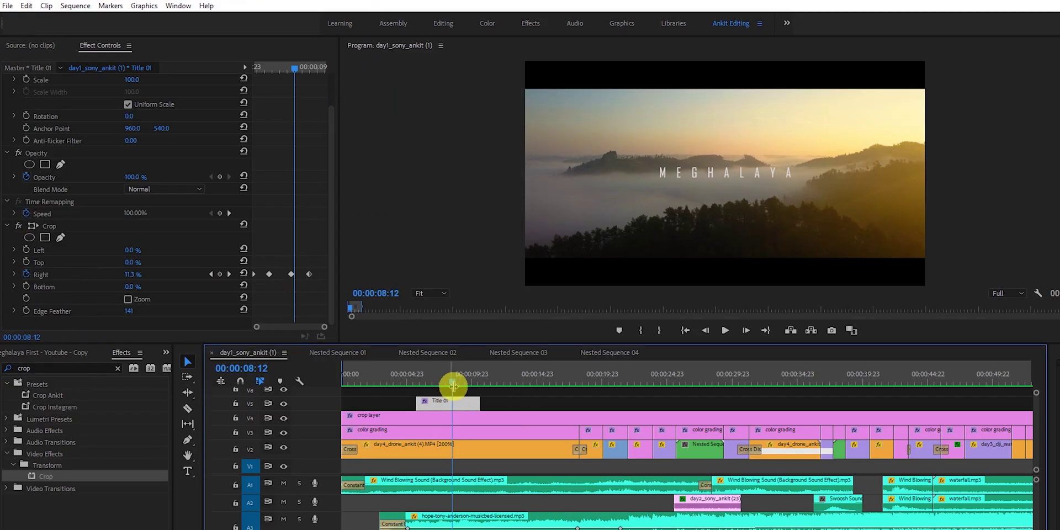
drag(453, 385, 418, 376)
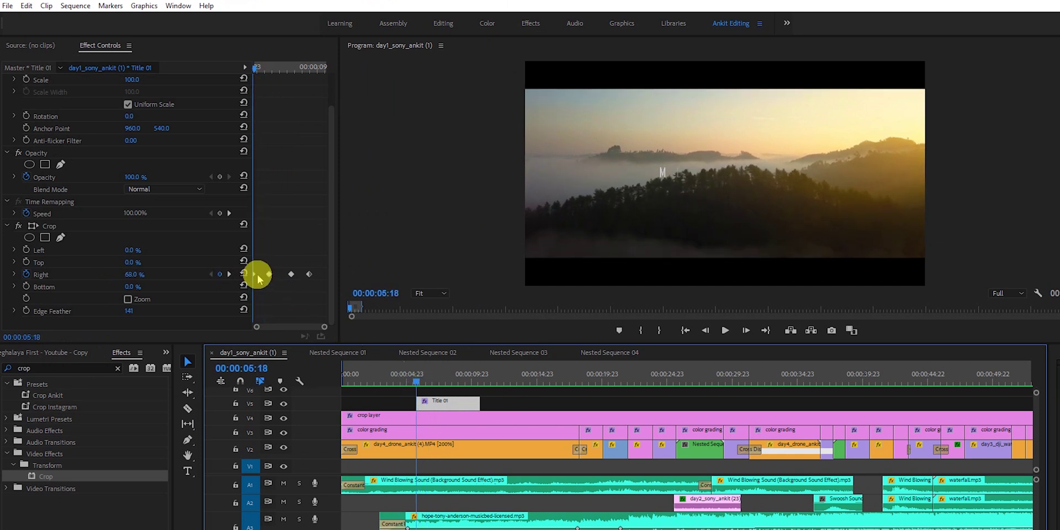
drag(418, 379, 578, 403)
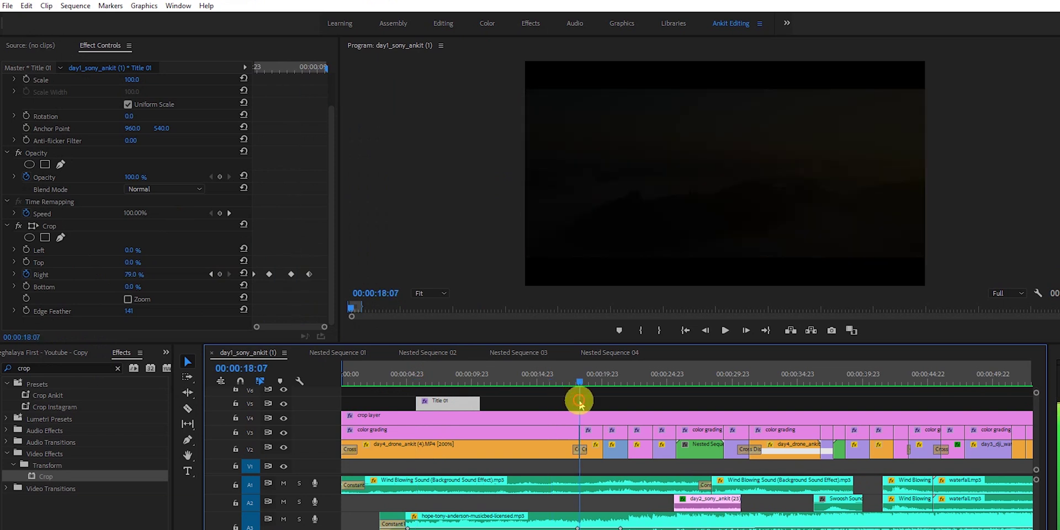
click(580, 486)
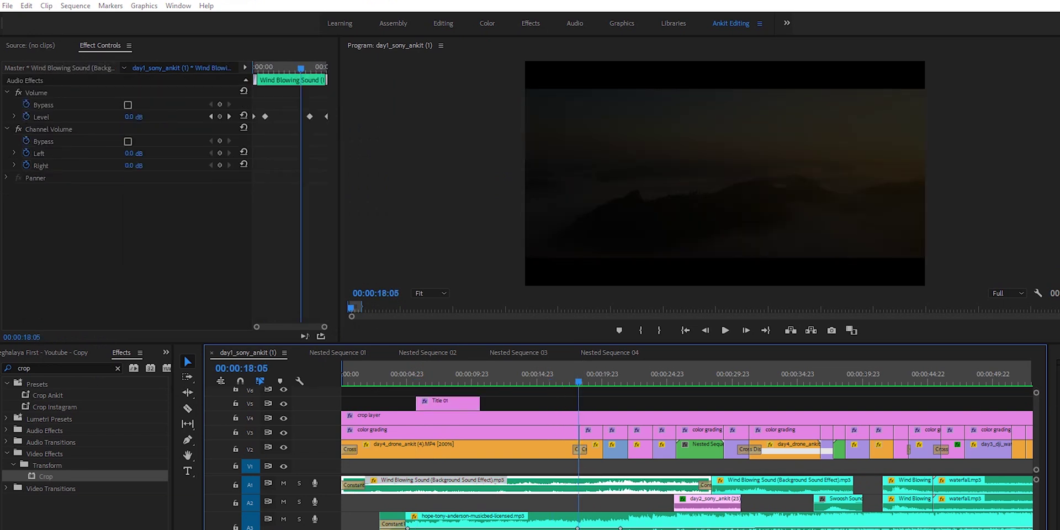
click(644, 480)
key(space)
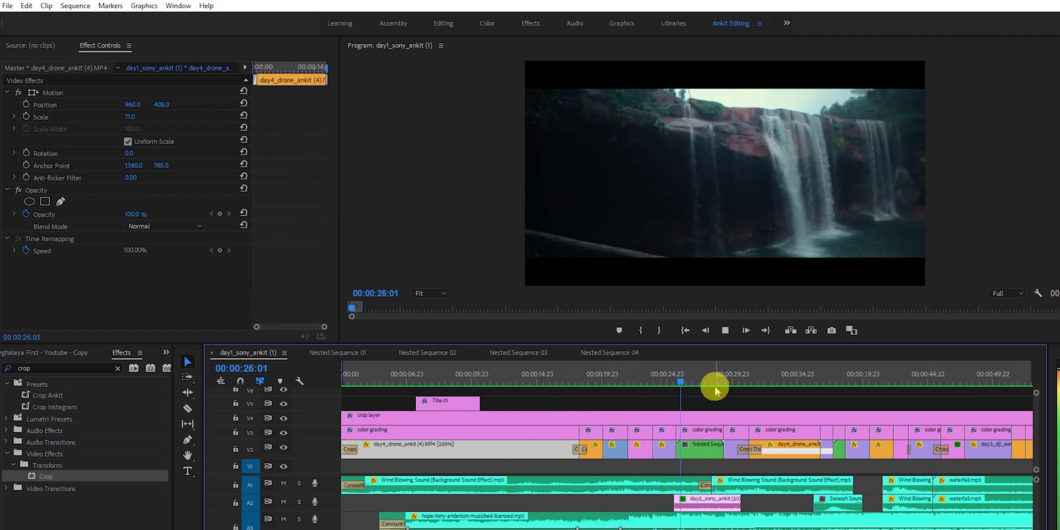
click(692, 377)
drag(693, 377, 592, 393)
Enter 50 as the road clip's speed in its Speed/Duration settings on V1
click(596, 448)
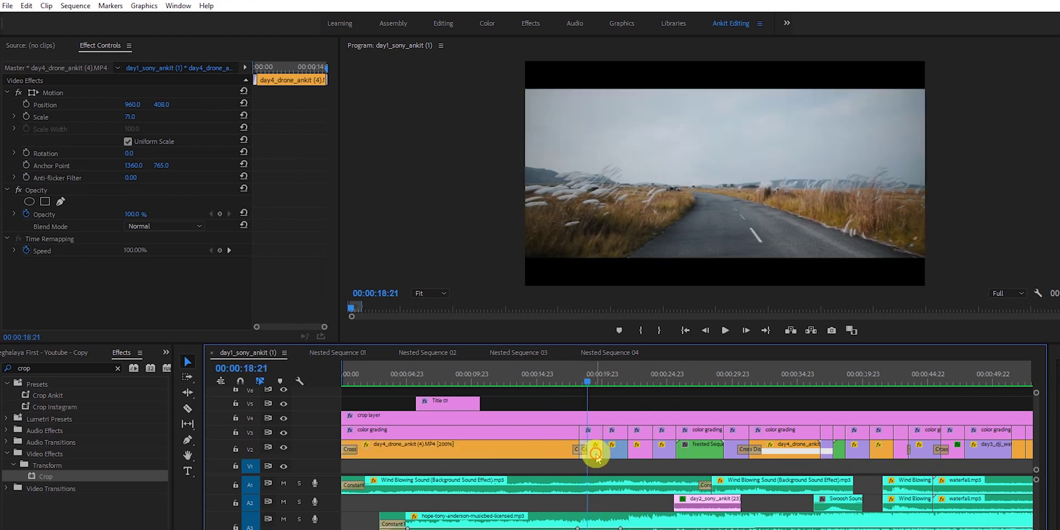
right_click(597, 455)
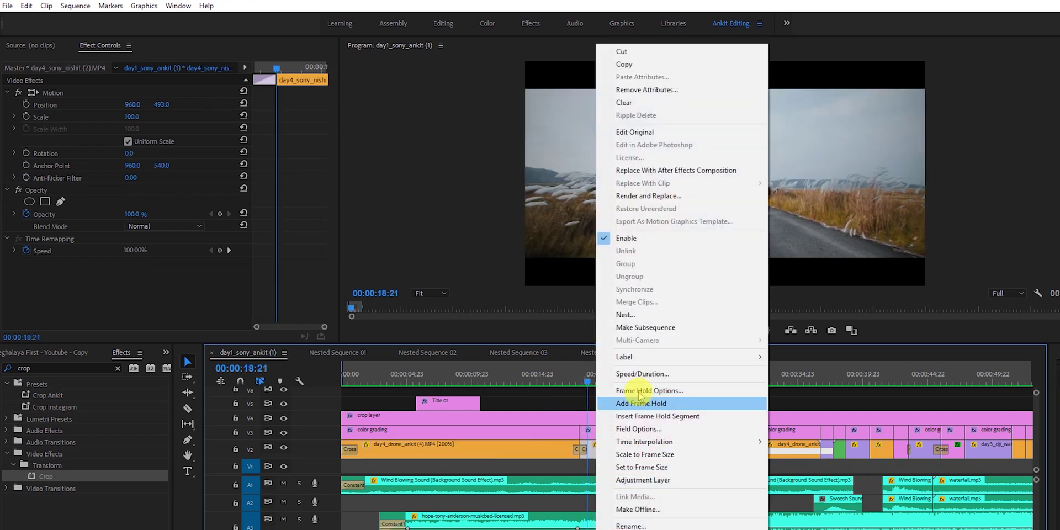
click(634, 371)
click(101, 37)
text(50)
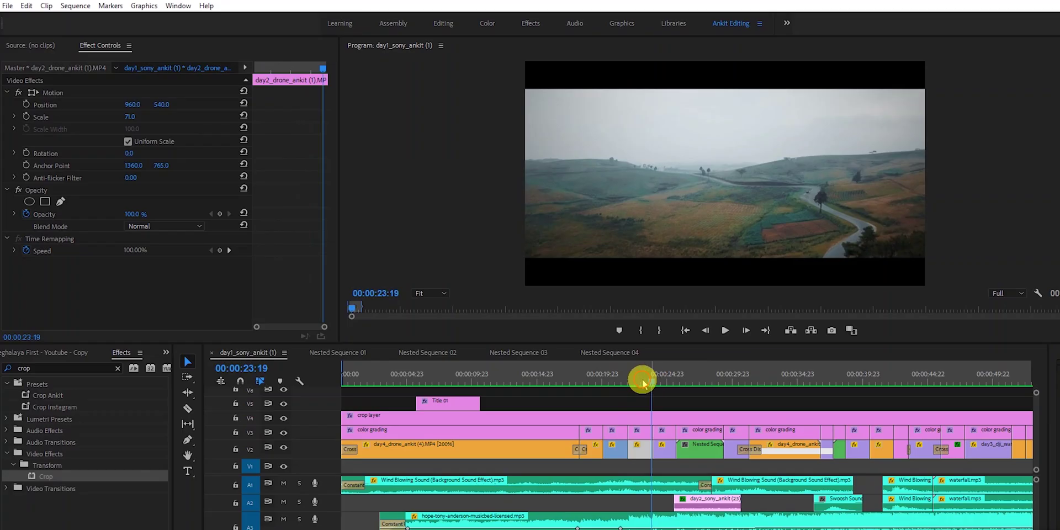
drag(639, 373, 644, 385)
drag(646, 383, 654, 382)
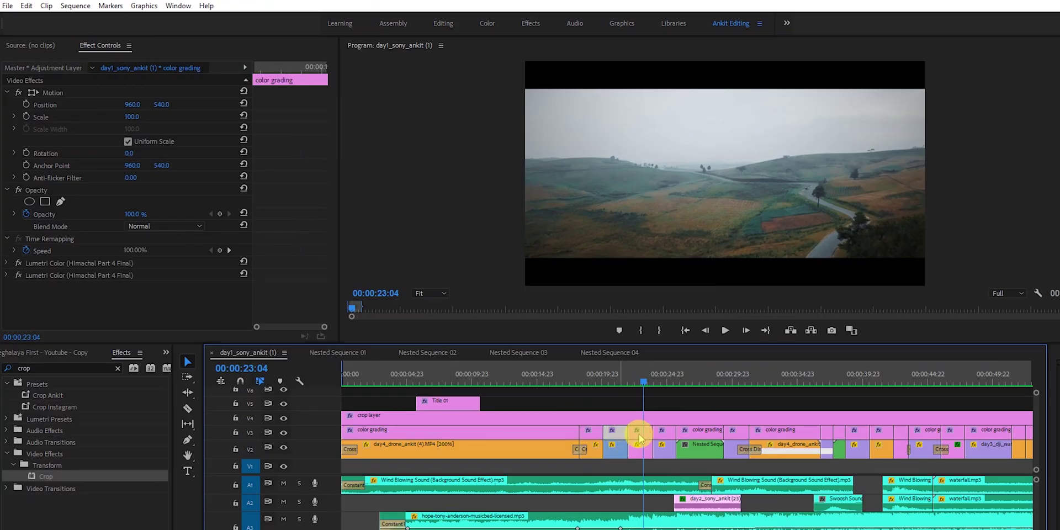
Turn off V3's track output to hide the grade, then scrub to the waterfall cut
click(283, 433)
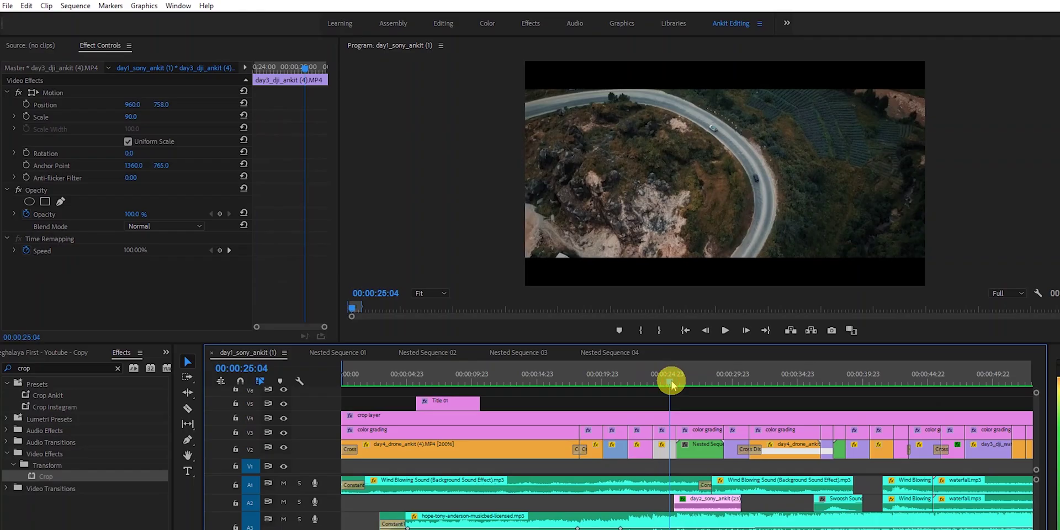
drag(668, 386, 694, 387)
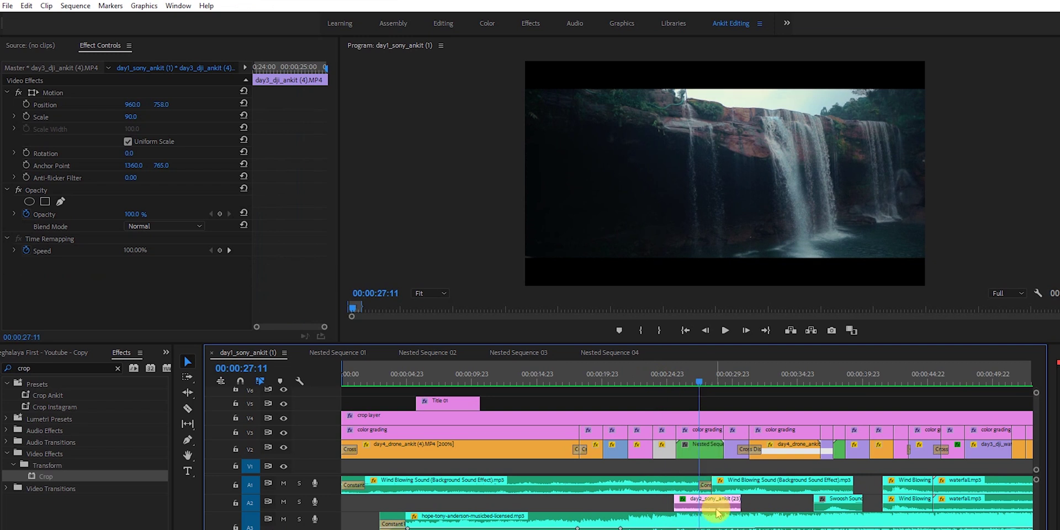
mouse_move(688, 385)
mouse_down()
mouse_move(675, 386)
mouse_move(693, 388)
mouse_up()
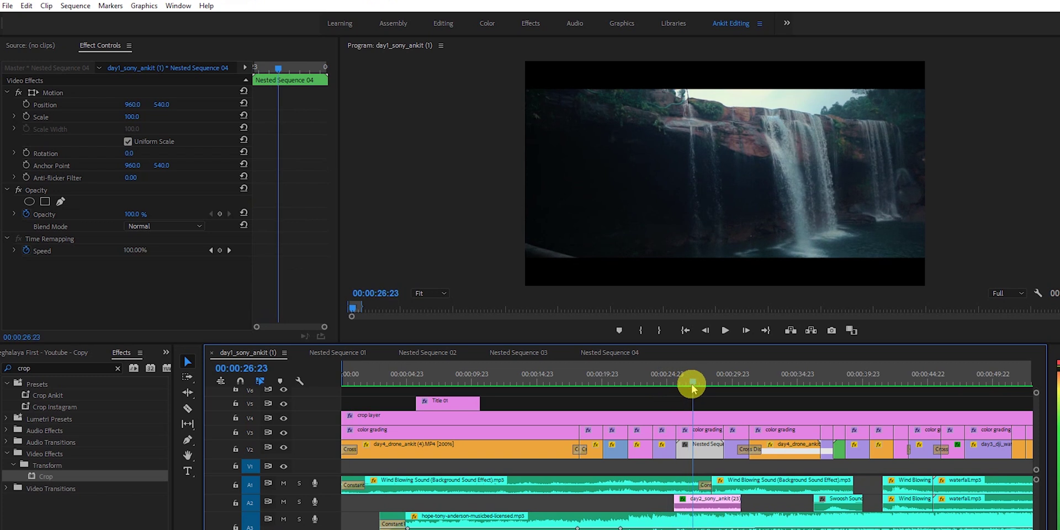
double_click(702, 459)
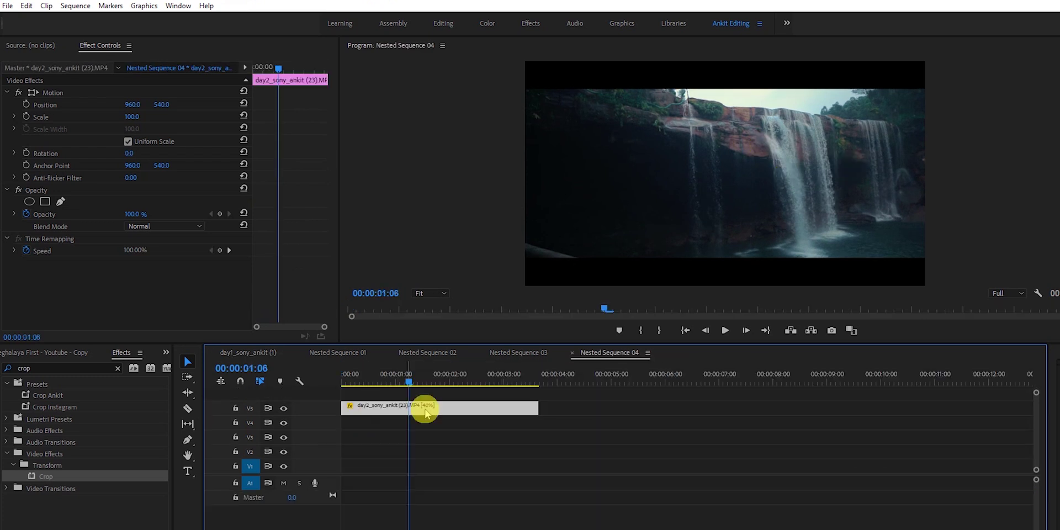
right_click(433, 414)
click(420, 416)
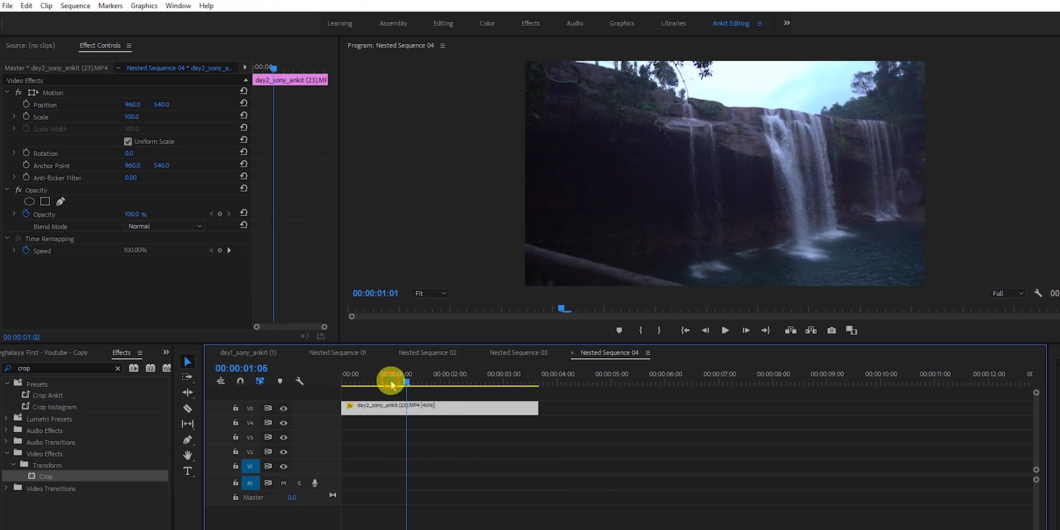
right_click(422, 415)
click(467, 369)
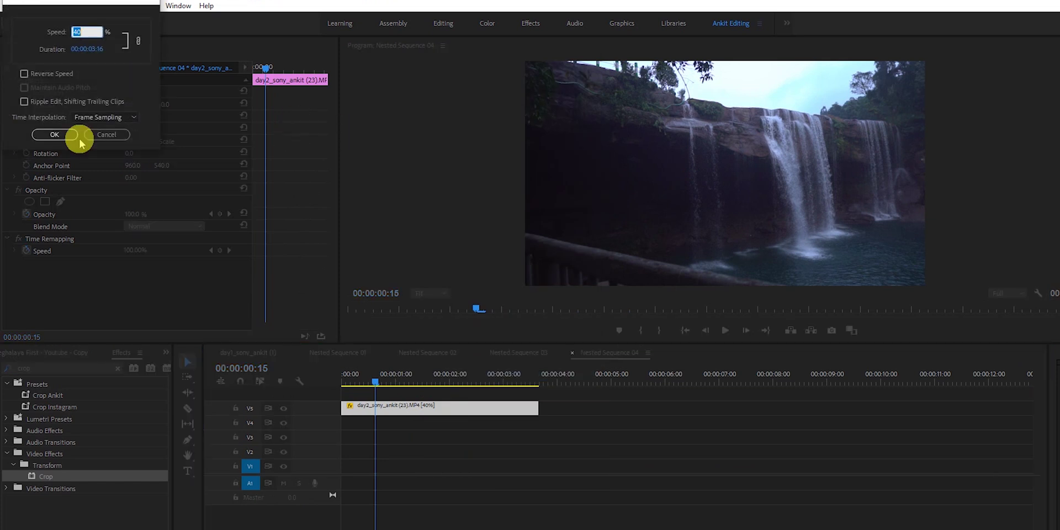
click(77, 138)
click(257, 354)
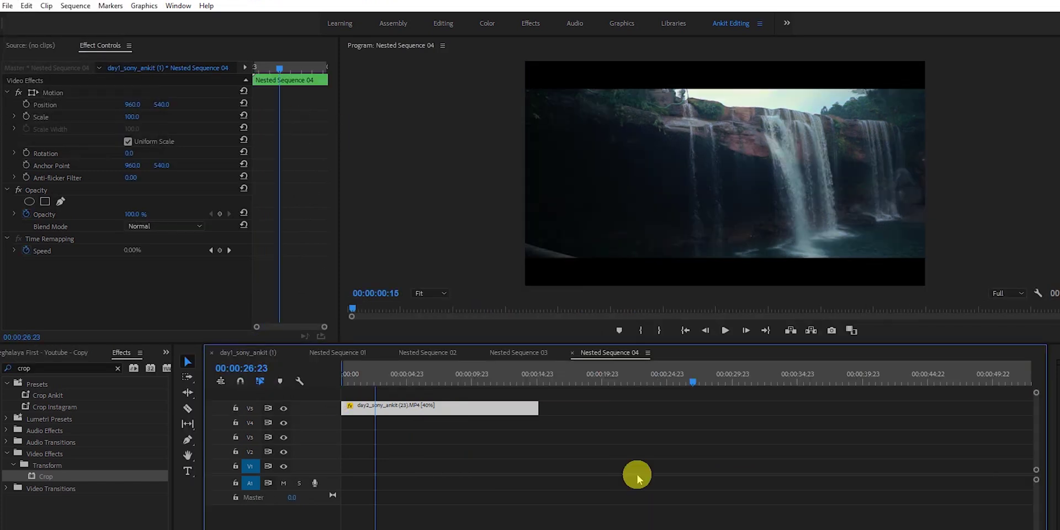
click(707, 500)
scroll(707, 500, down, 1)
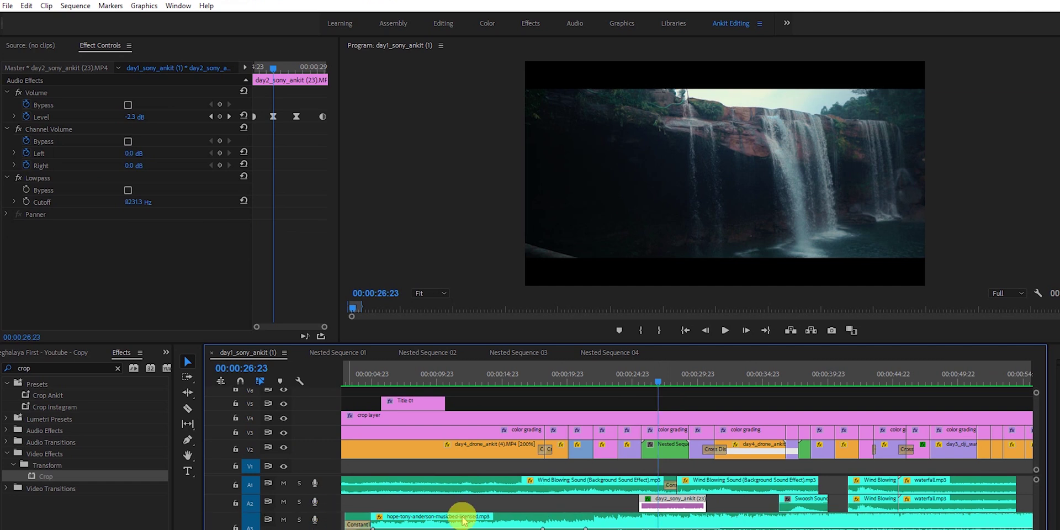
Expand A2 to reveal volume keyframes, then play the waterfall section and stop on the close-up
double_click(320, 508)
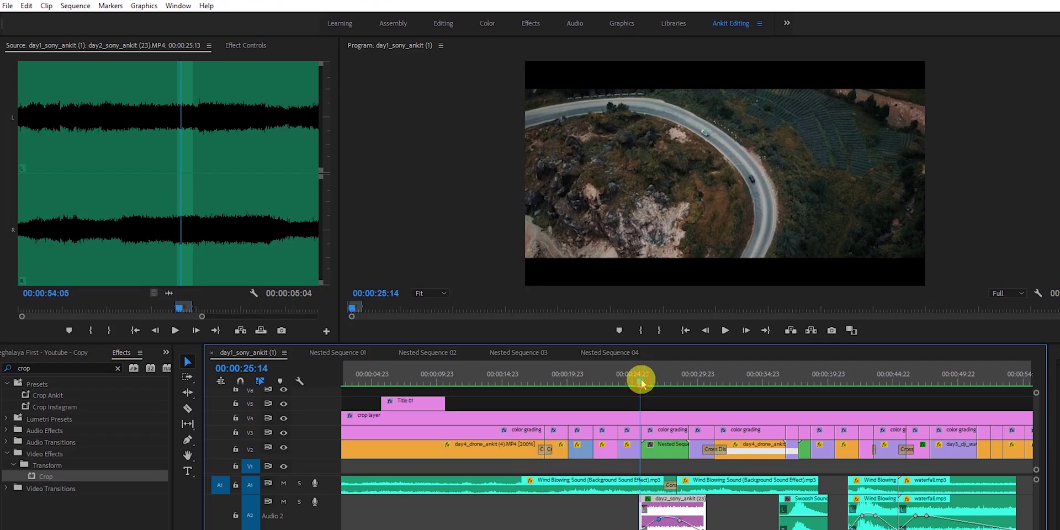
drag(641, 382, 678, 382)
click(726, 330)
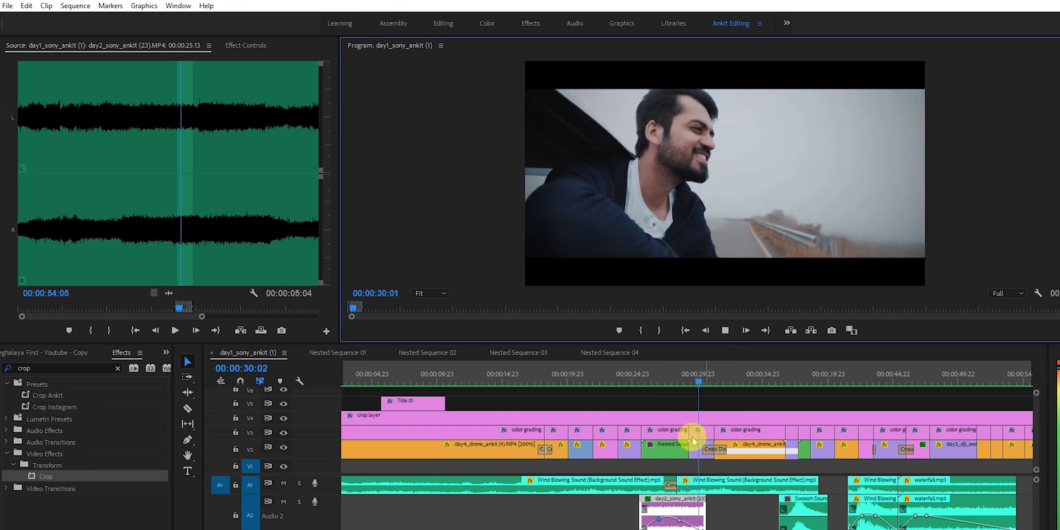
click(699, 376)
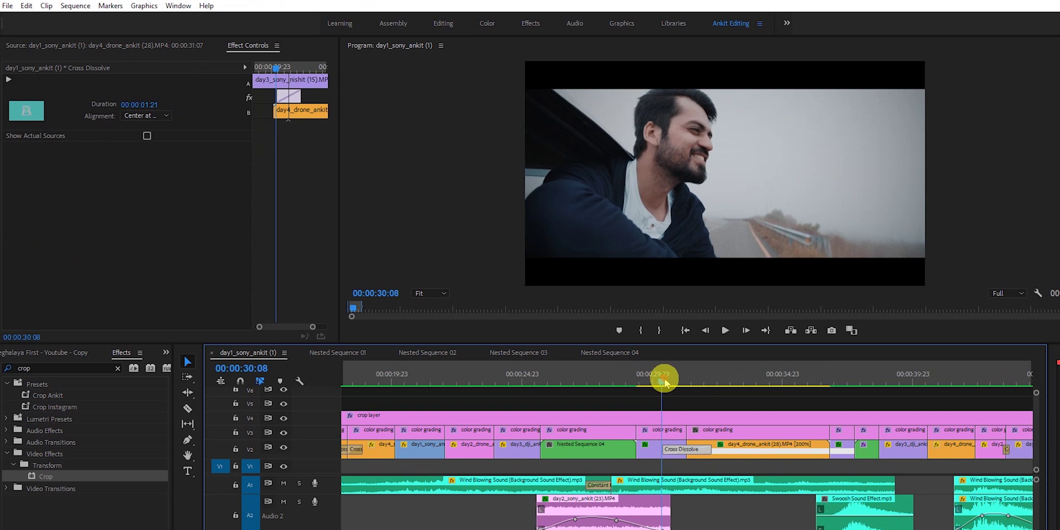
drag(664, 381, 806, 419)
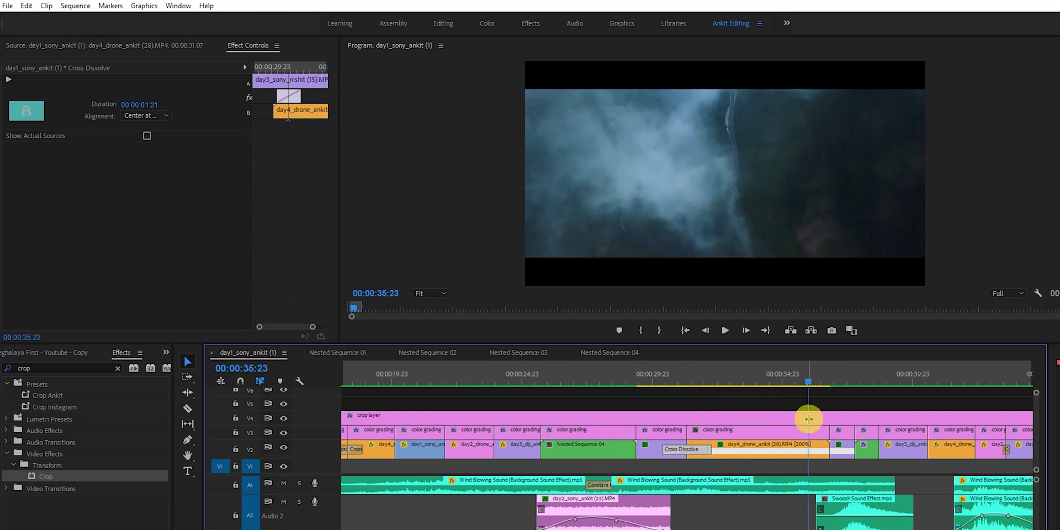
click(799, 452)
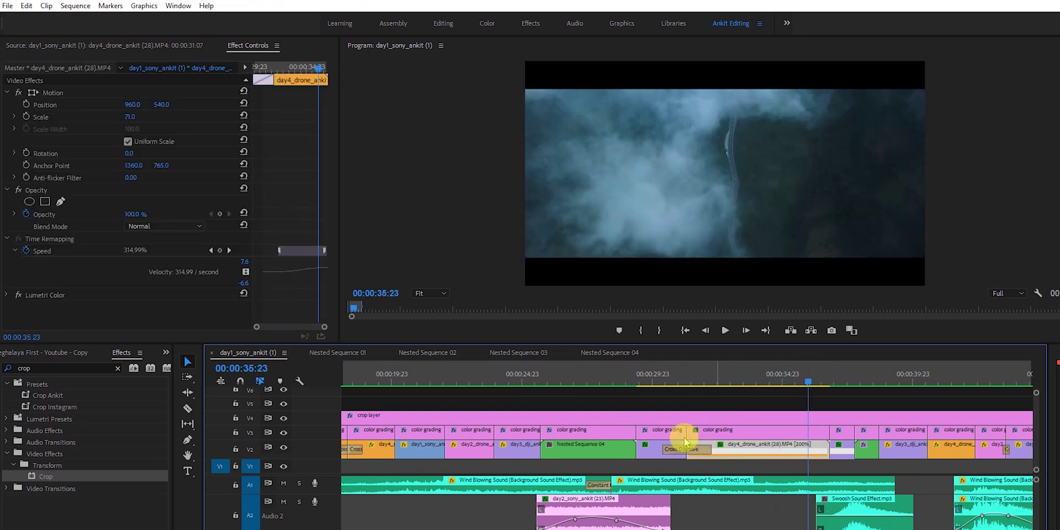
drag(813, 378, 837, 411)
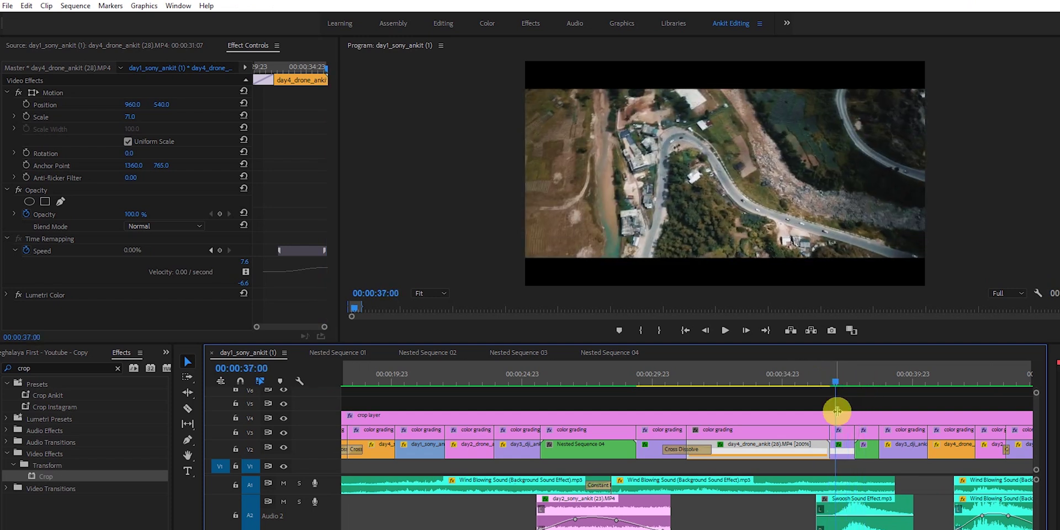
click(843, 456)
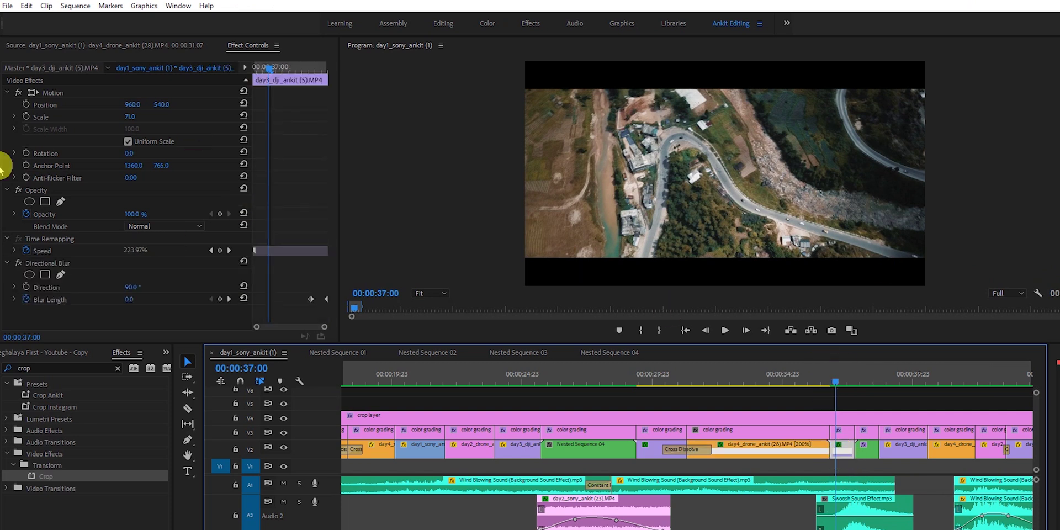
click(45, 265)
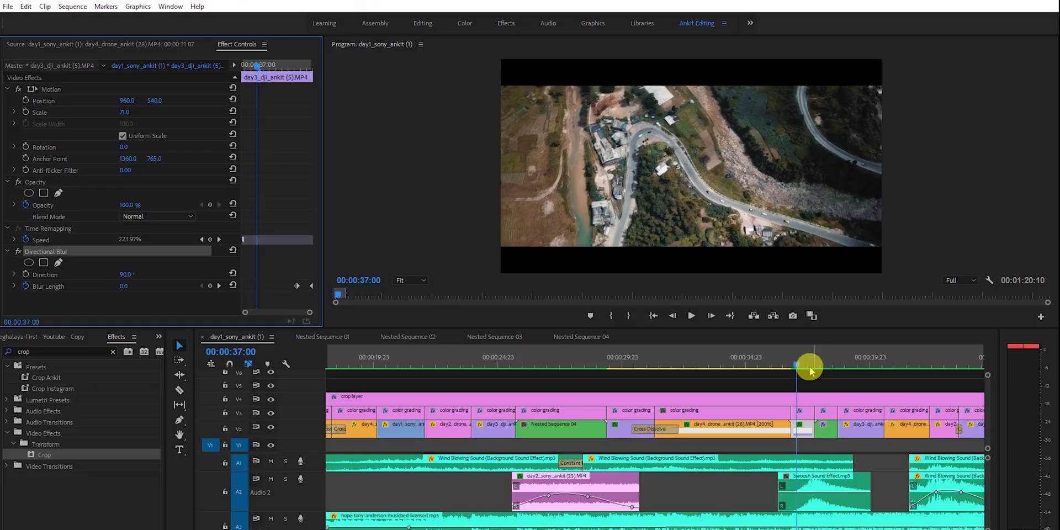
mouse_move(810, 369)
mouse_down()
mouse_move(802, 363)
mouse_move(831, 364)
mouse_move(823, 369)
mouse_up()
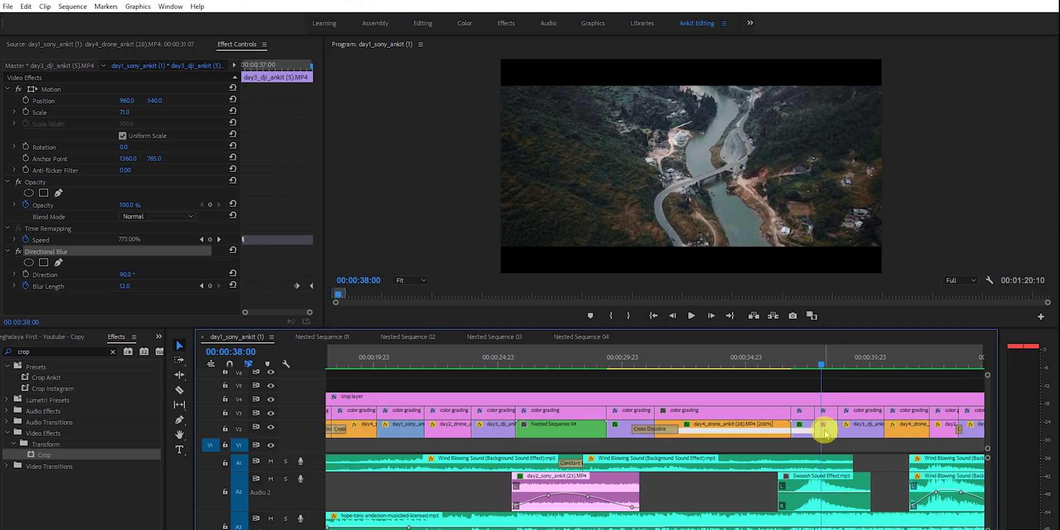
click(843, 375)
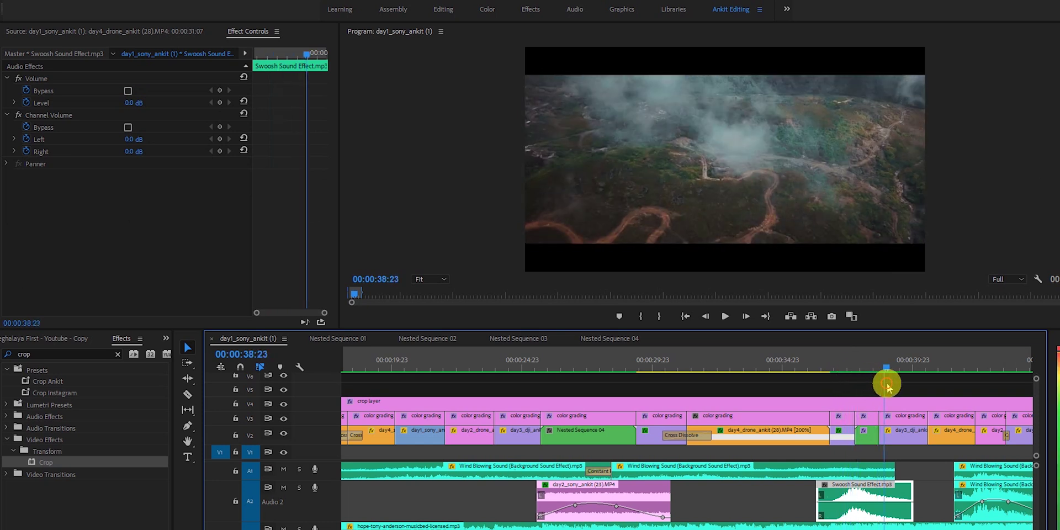
click(867, 437)
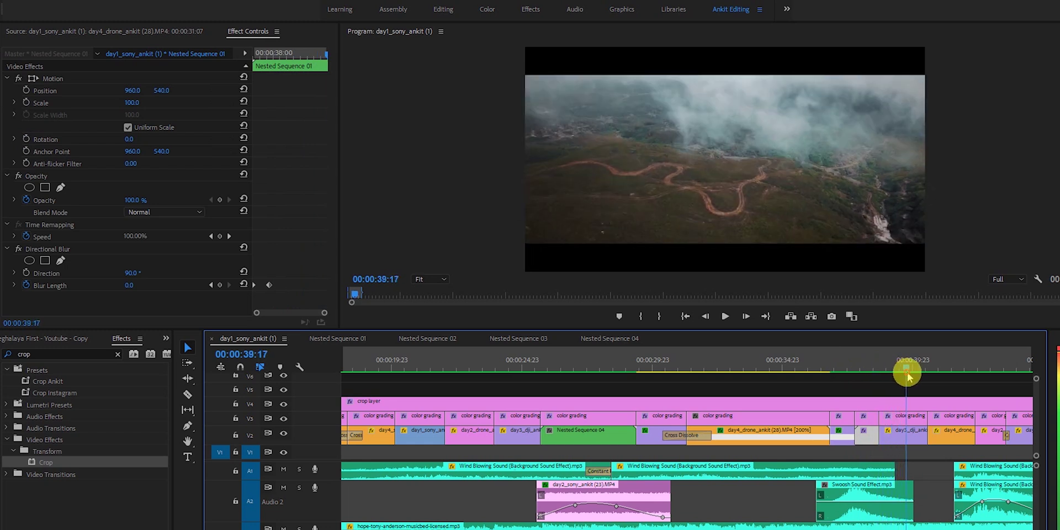
Set the day3_dji_ankit drone clip to 1200% reversed speed and scrub to preview it
click(898, 438)
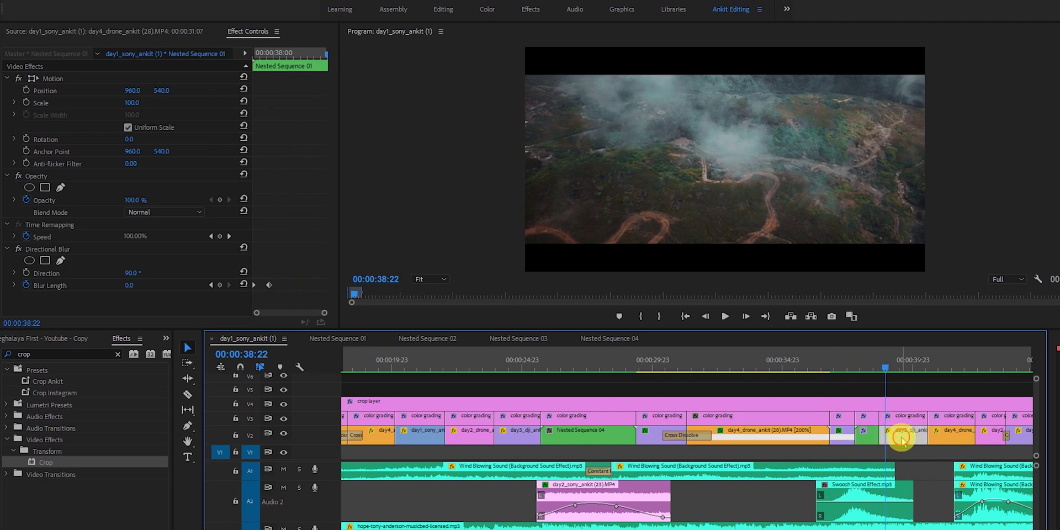
right_click(901, 436)
click(932, 359)
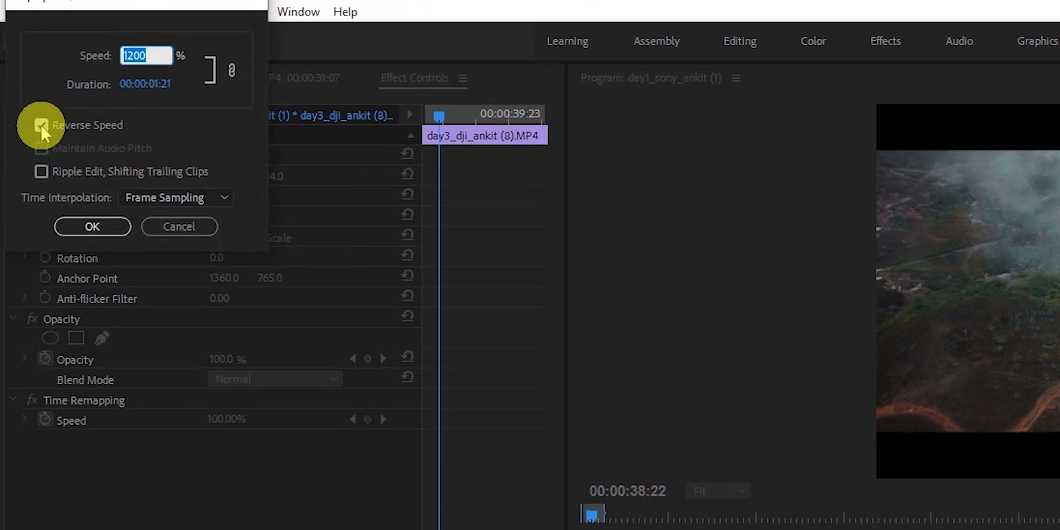
click(42, 125)
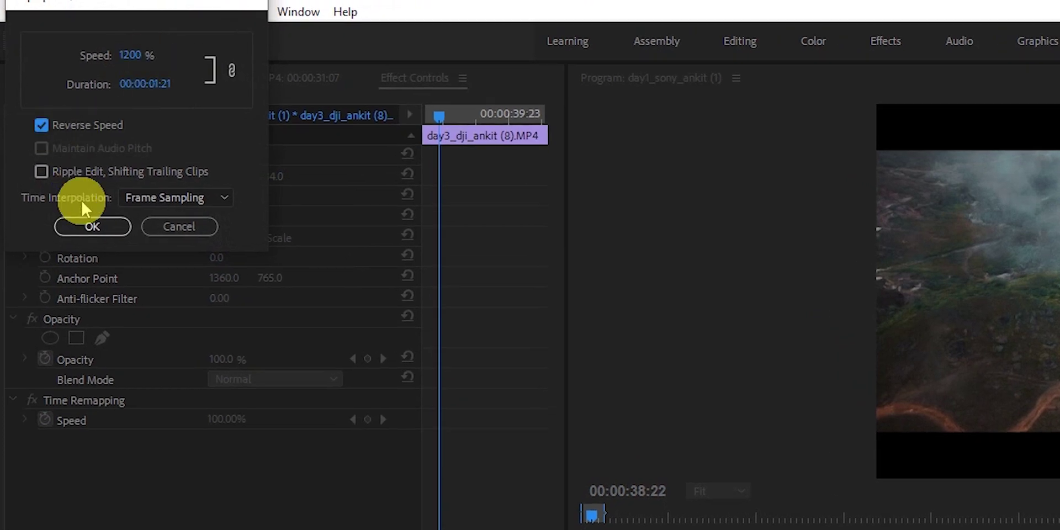
click(92, 226)
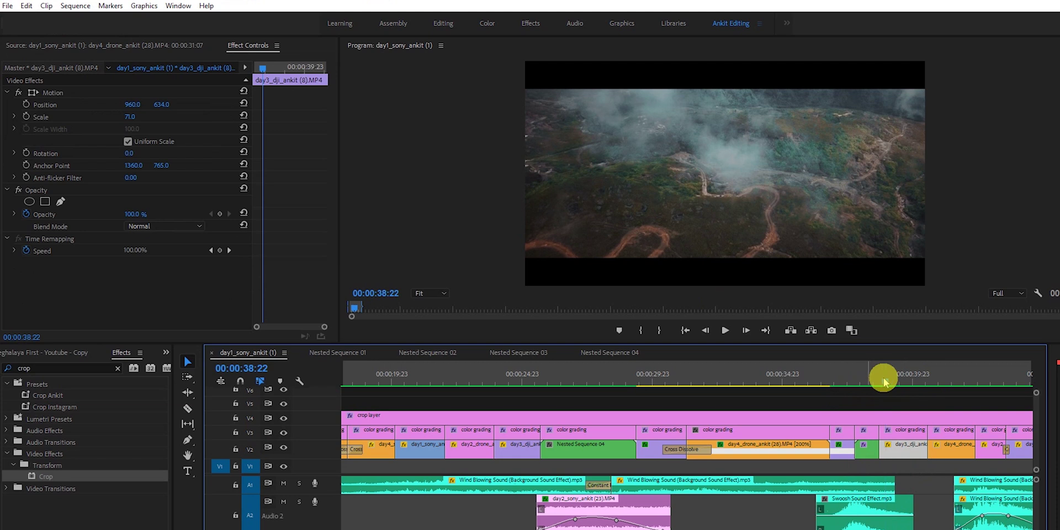
drag(883, 381, 894, 384)
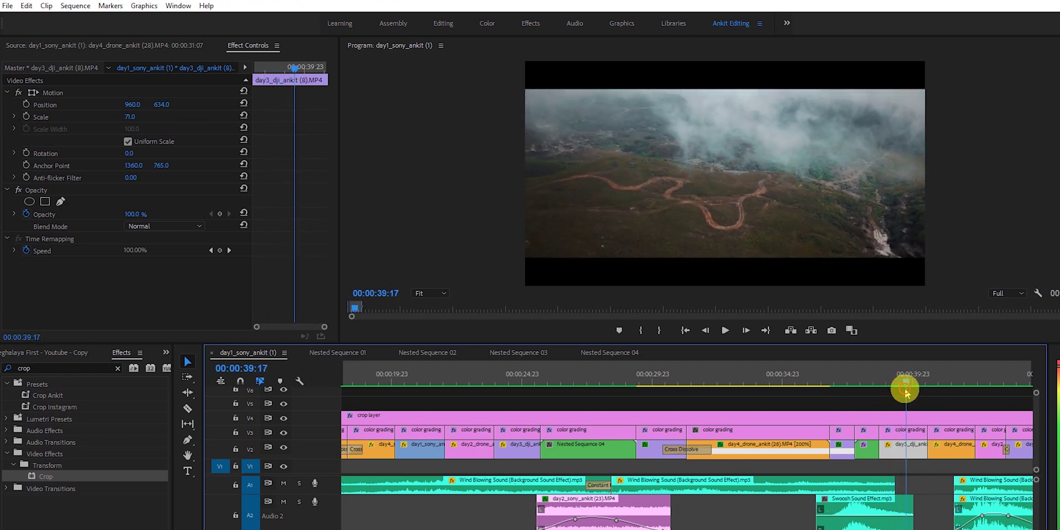
Set the day2_sony_nishit road clip to 500% speed (duration 00:00:01:04) with Frame Blending
drag(917, 394, 696, 381)
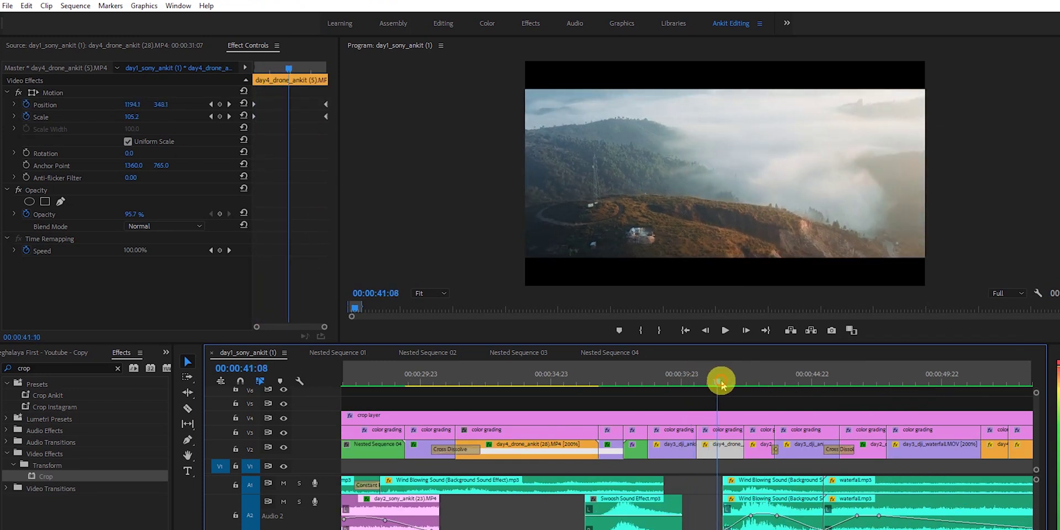
drag(741, 389, 755, 385)
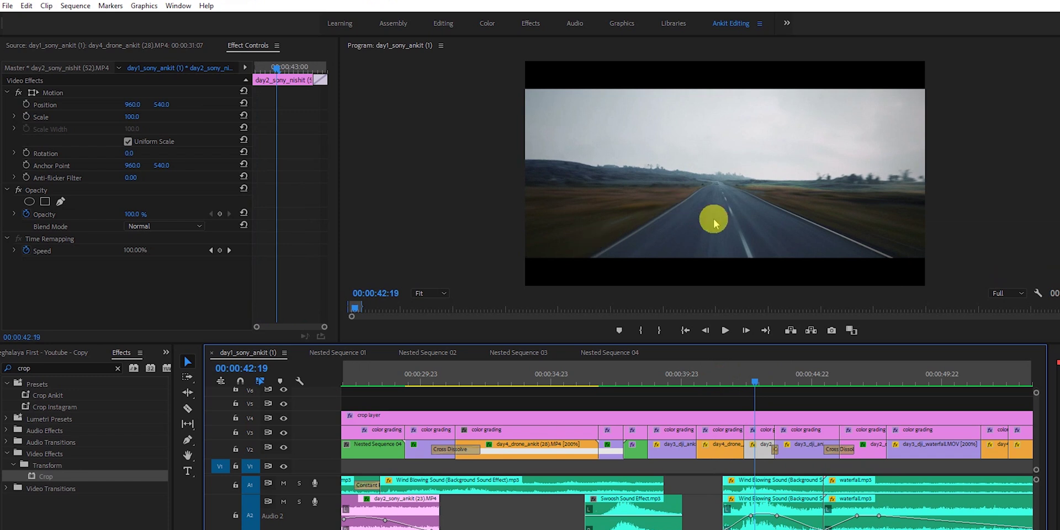
right_click(760, 457)
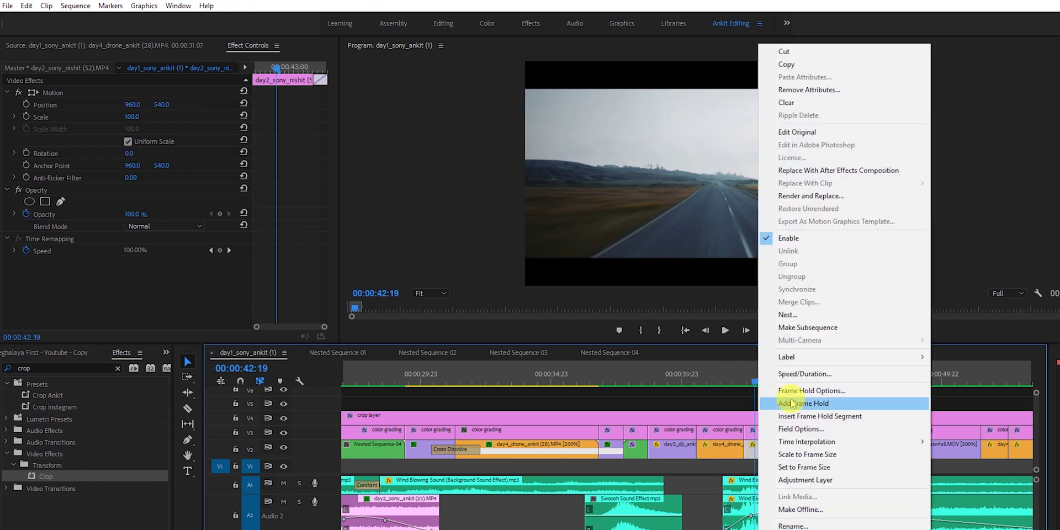
click(798, 371)
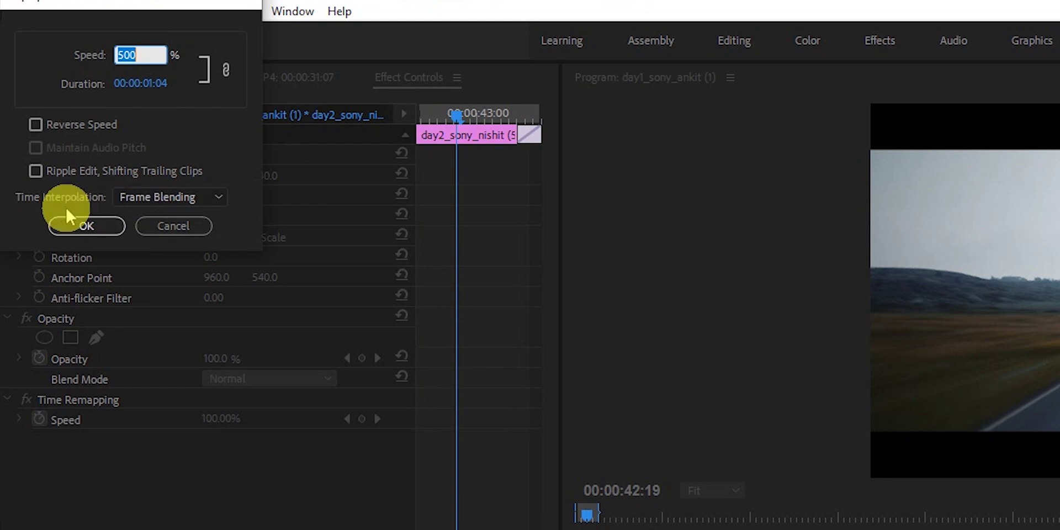
click(163, 196)
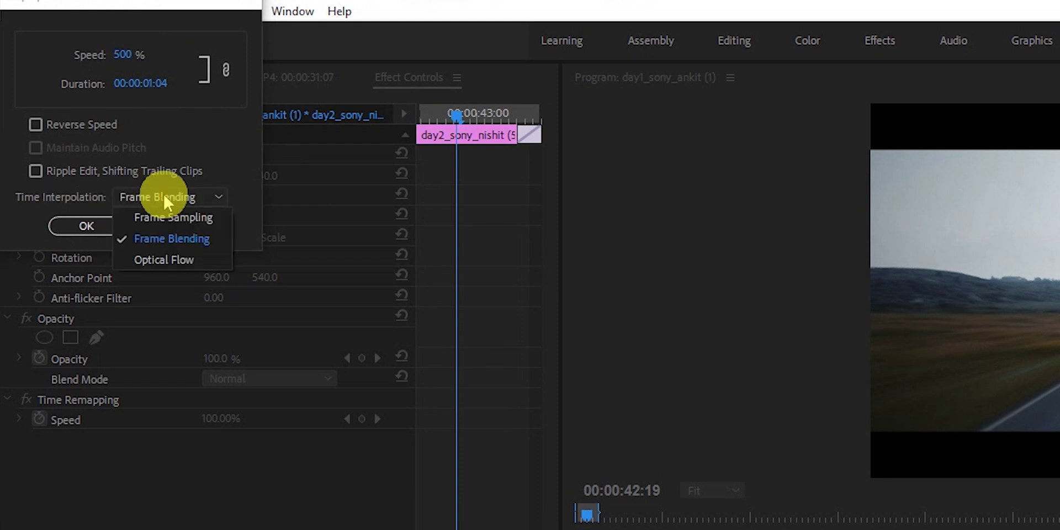
click(163, 199)
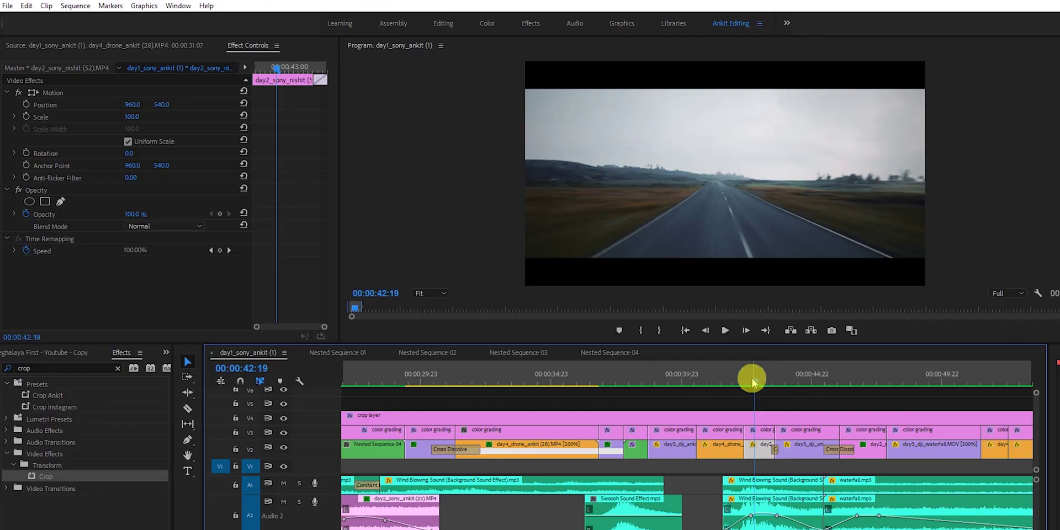
drag(752, 378, 772, 381)
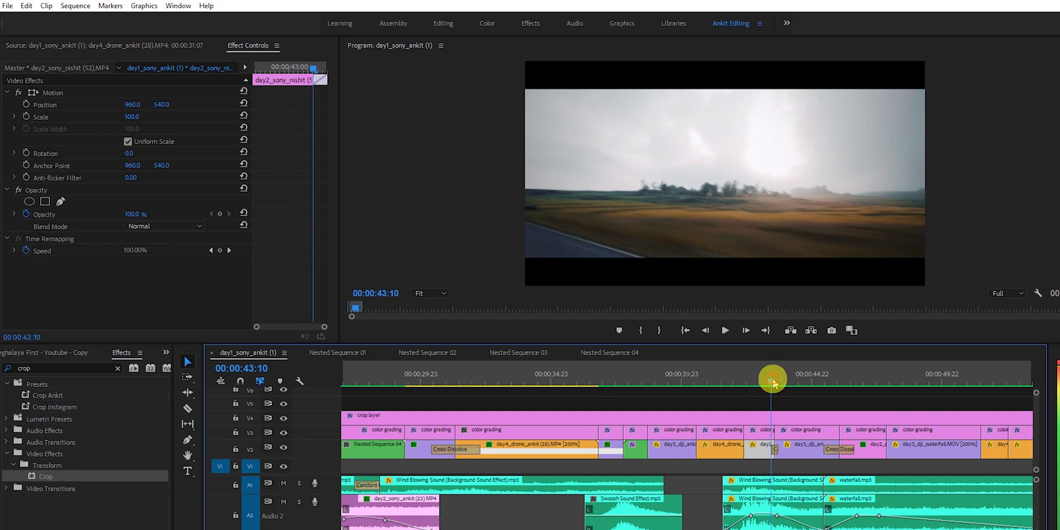
click(786, 454)
click(775, 450)
key(equal)
key(equal)
key(equal)
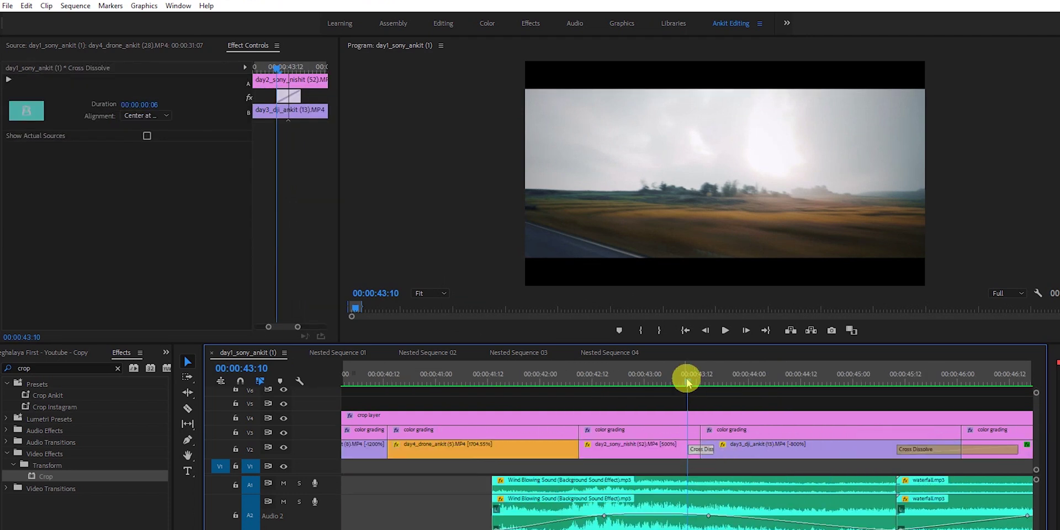
drag(688, 381, 749, 382)
click(806, 453)
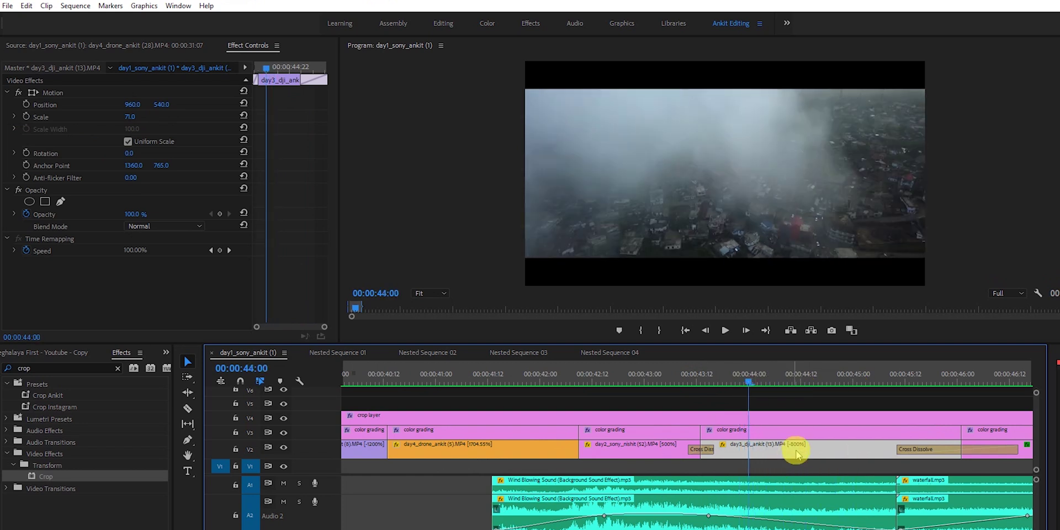
right_click(796, 454)
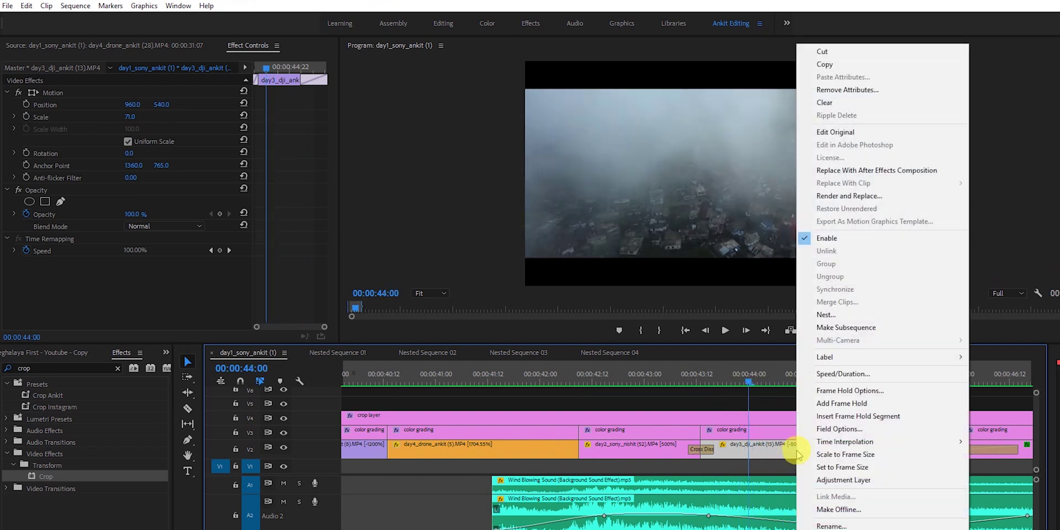
click(825, 376)
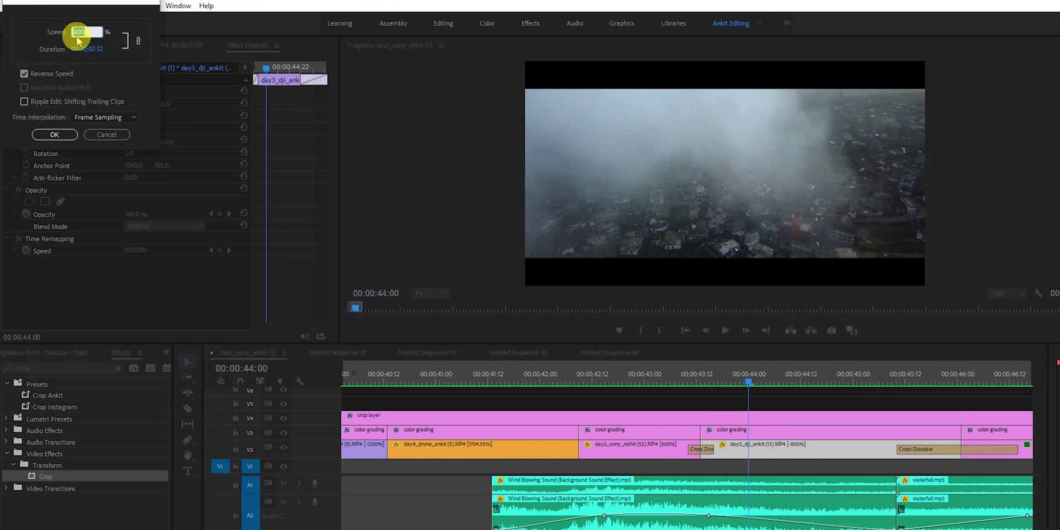
click(110, 135)
click(754, 382)
drag(754, 382, 896, 394)
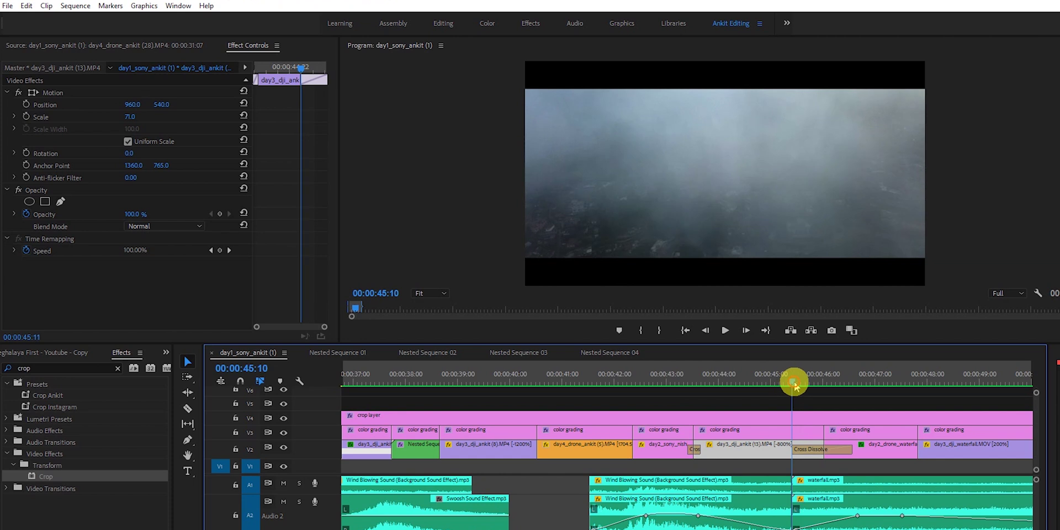
drag(793, 381, 707, 378)
key(minus)
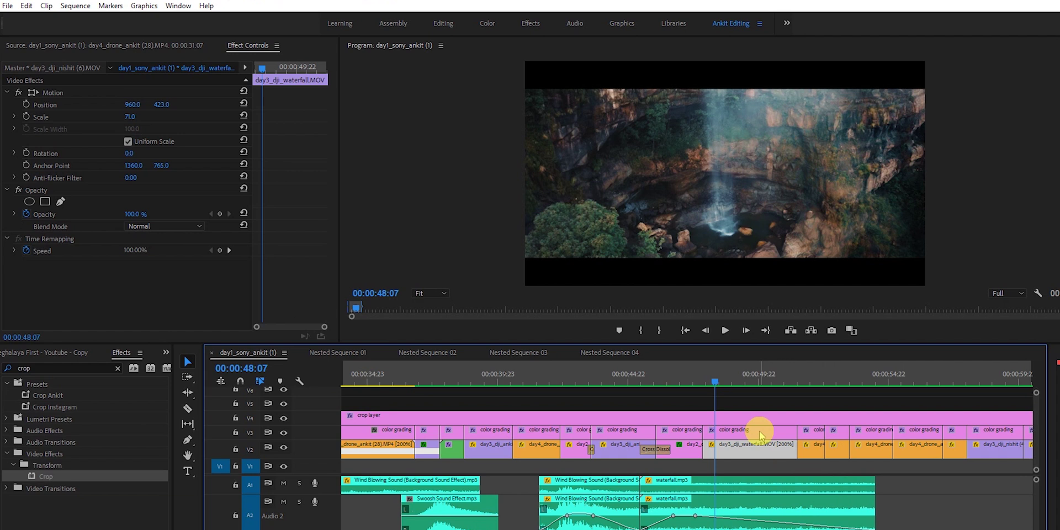
Toggle the waterfall adjustment layer's Lumetri grades off and on, then expand Lumetri Color (dark right)
click(759, 433)
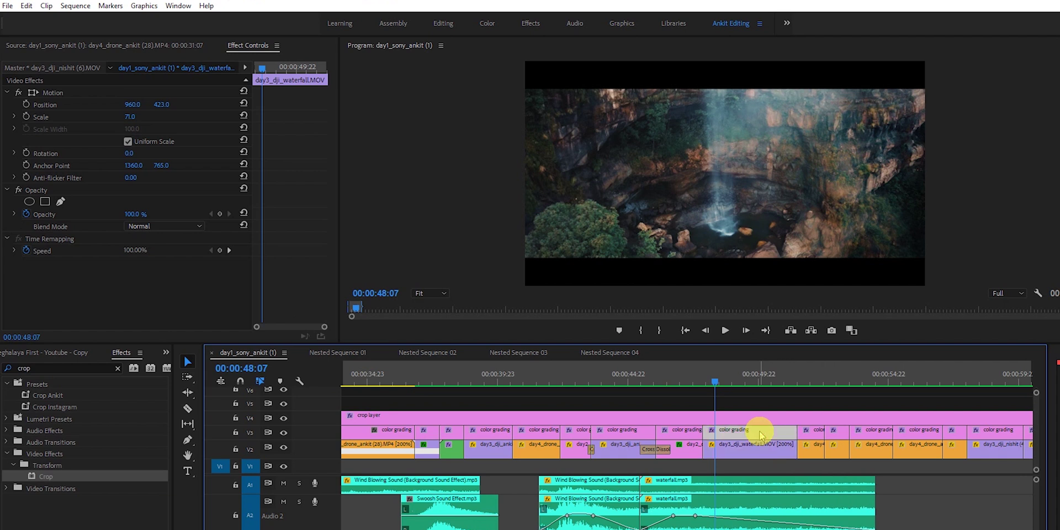
click(18, 274)
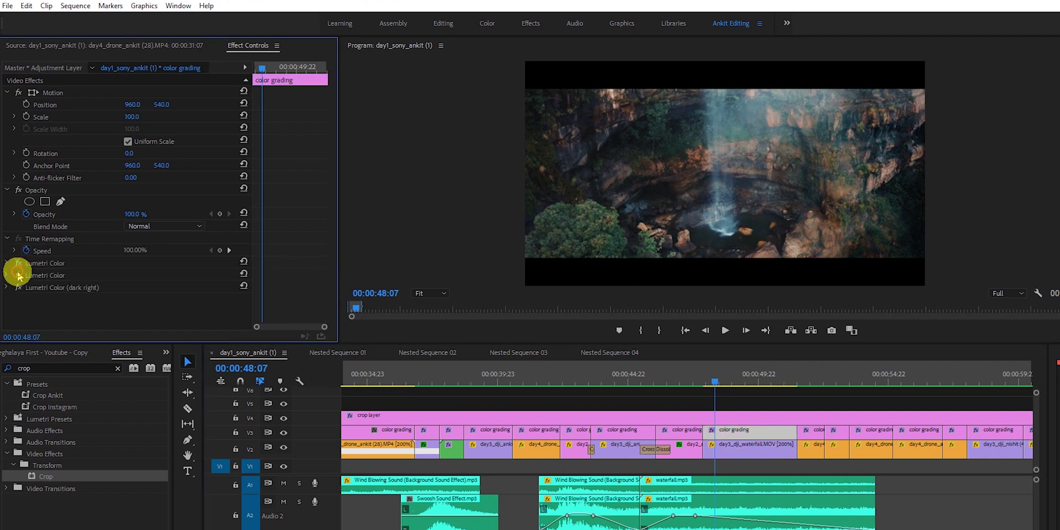
click(18, 265)
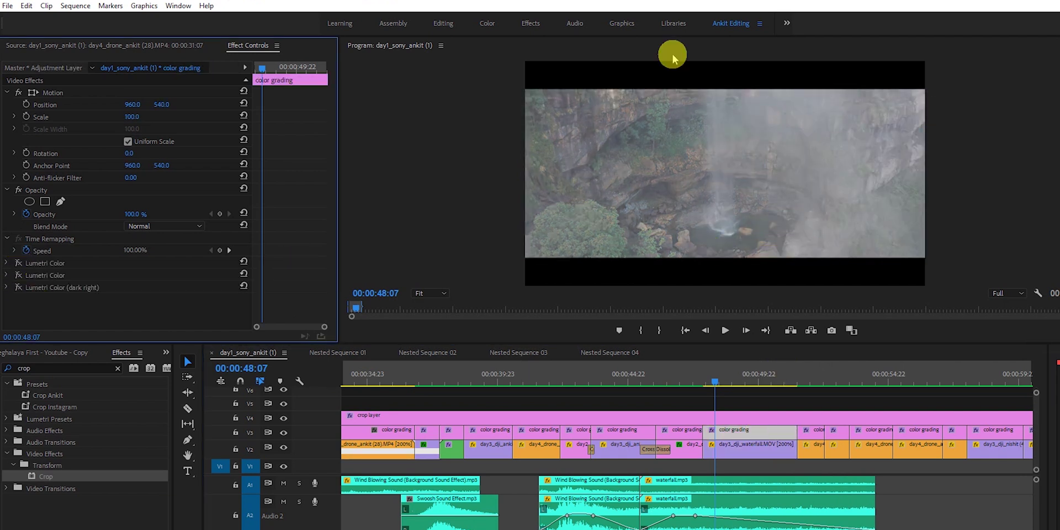
click(19, 275)
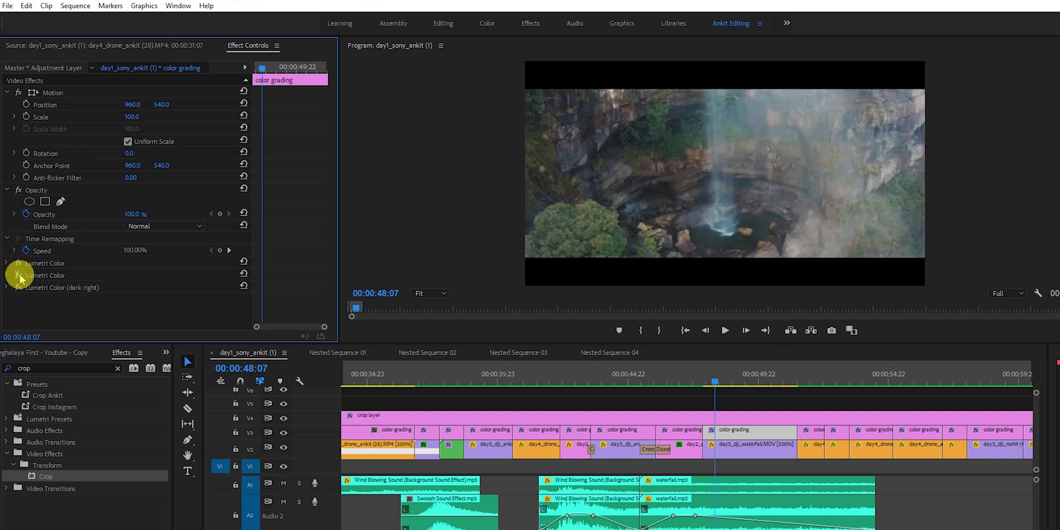
click(19, 276)
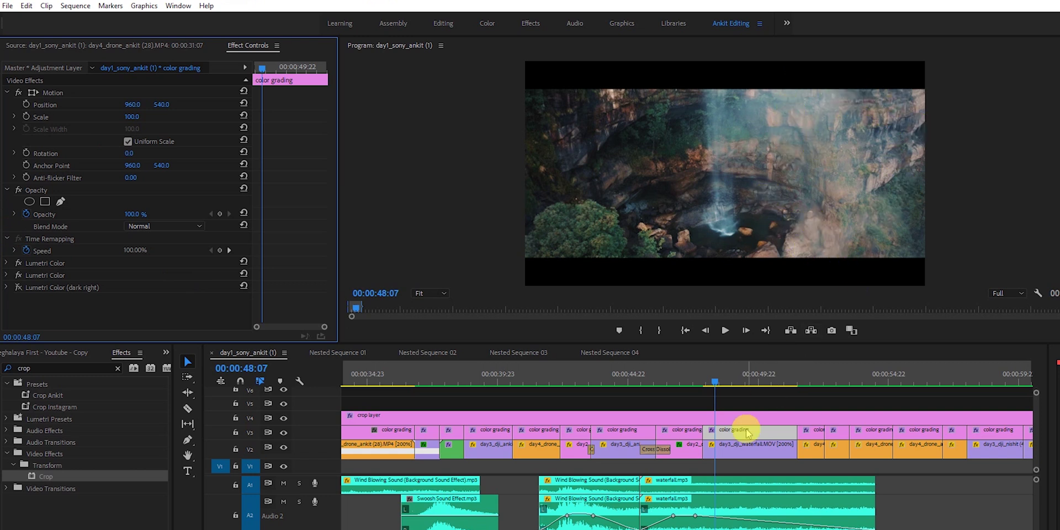
click(7, 292)
click(7, 288)
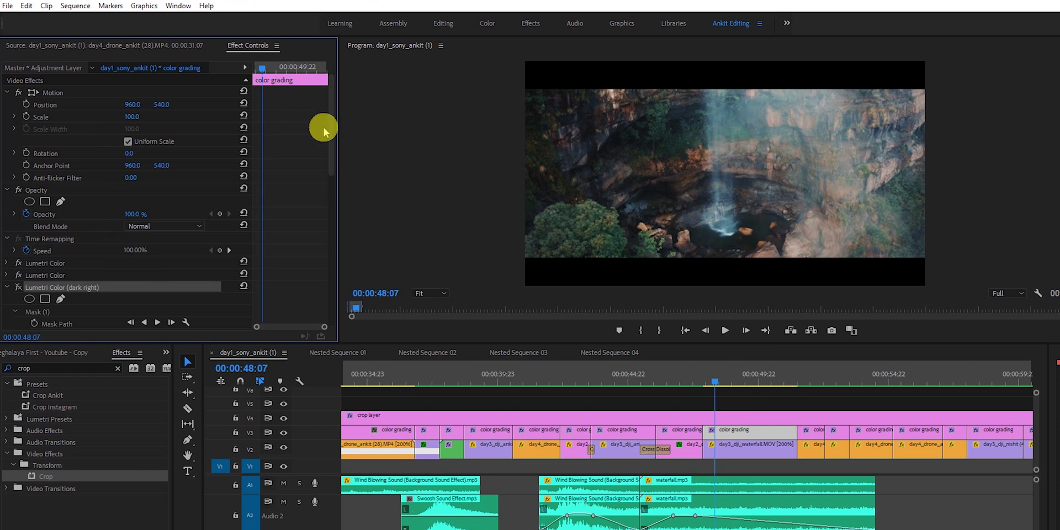
Show the dark-right mask outline on the waterfall preview
drag(331, 133, 328, 180)
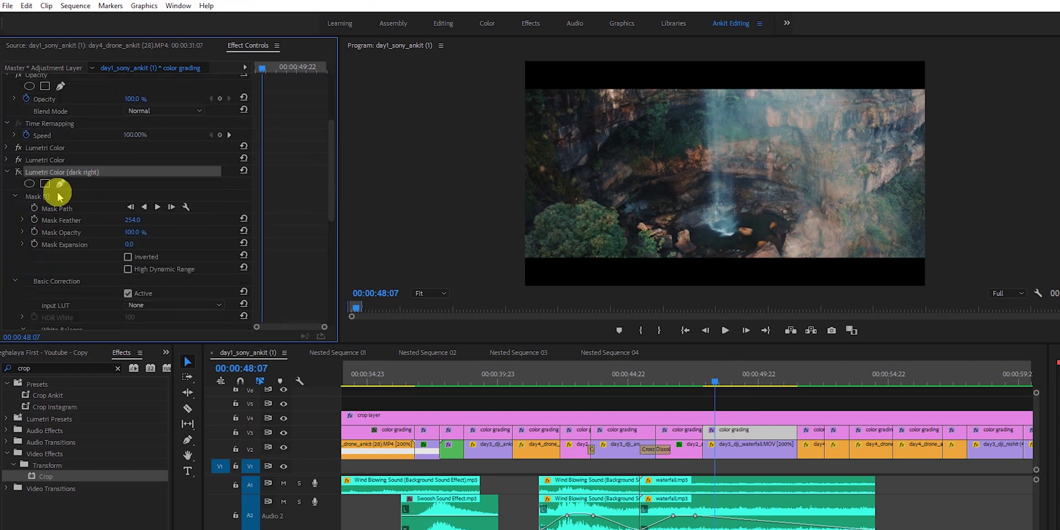
click(44, 197)
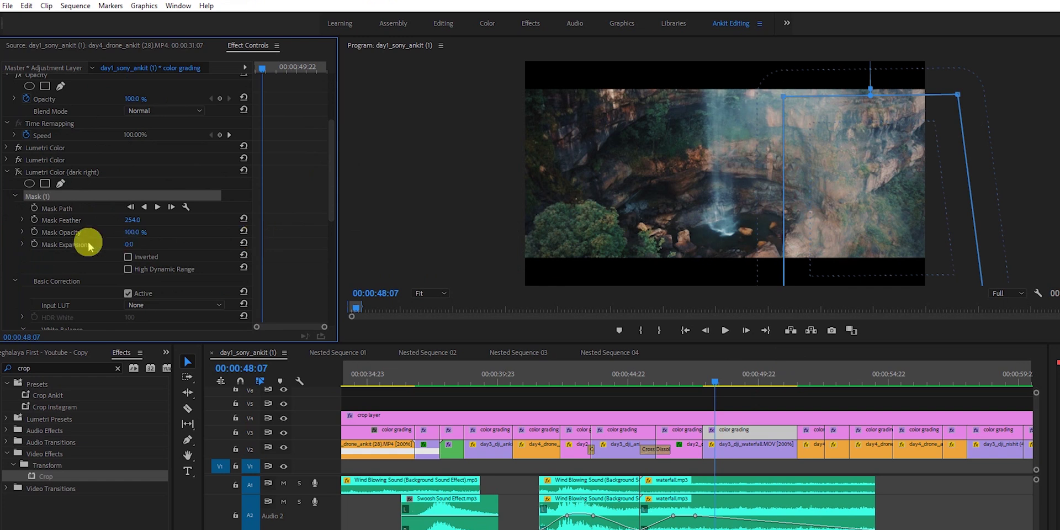
scroll(324, 224, down, 5)
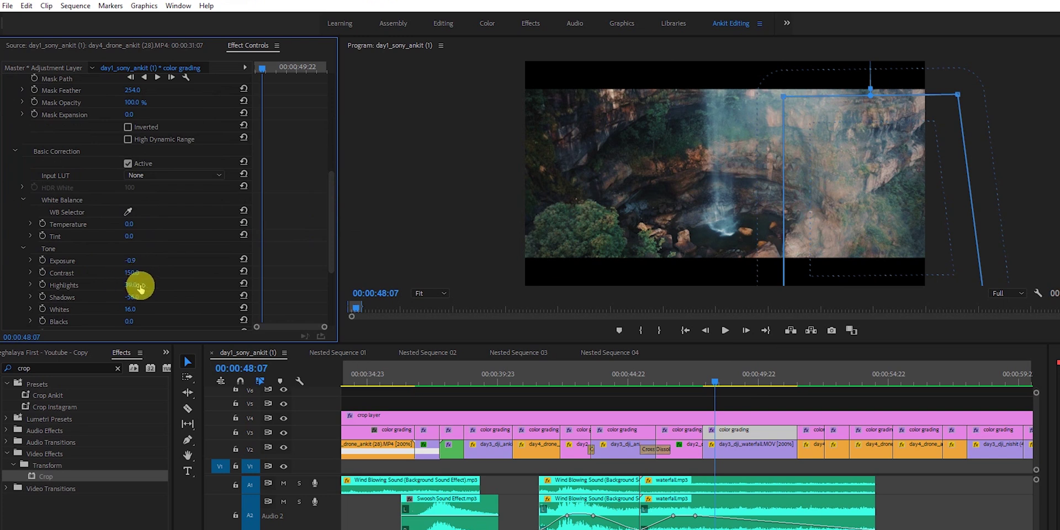
drag(331, 239, 331, 201)
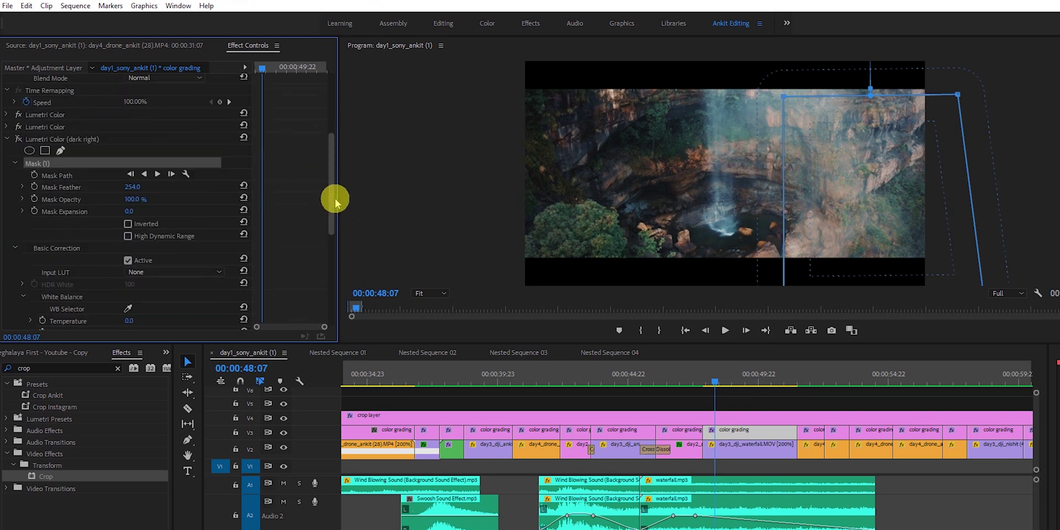
Flip the dark-right grade on and off to compare, leaving it enabled
click(20, 144)
click(20, 144)
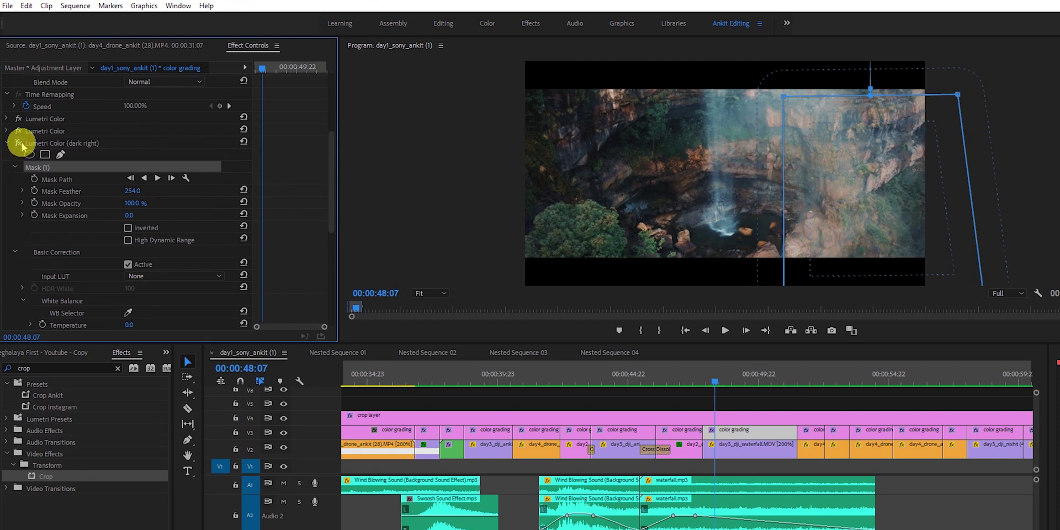
click(20, 145)
click(21, 145)
click(20, 145)
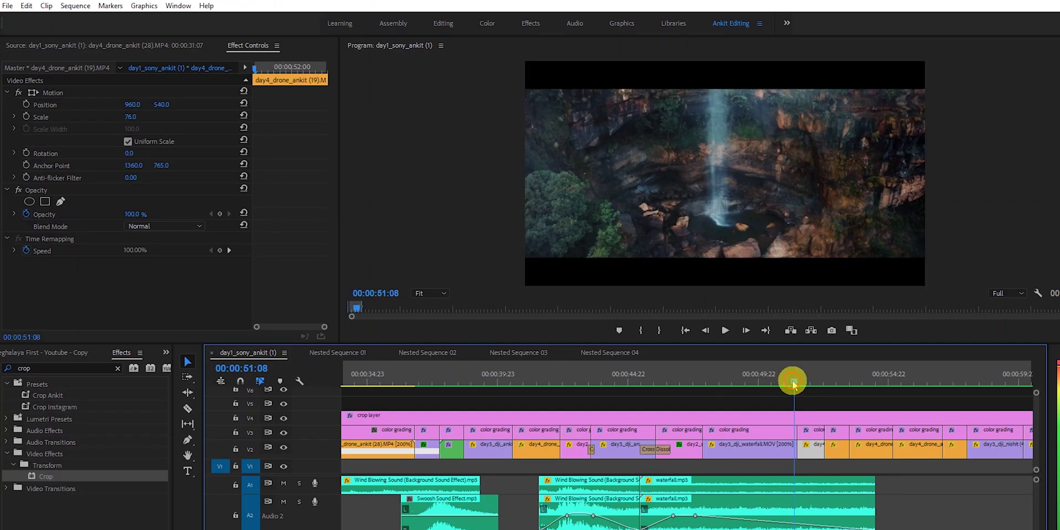
drag(794, 381, 811, 387)
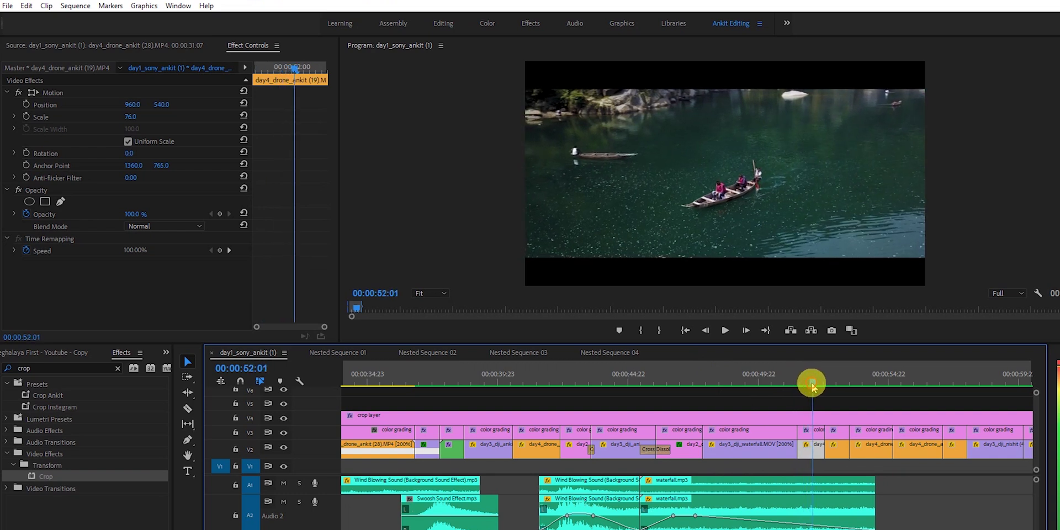
drag(812, 387, 824, 388)
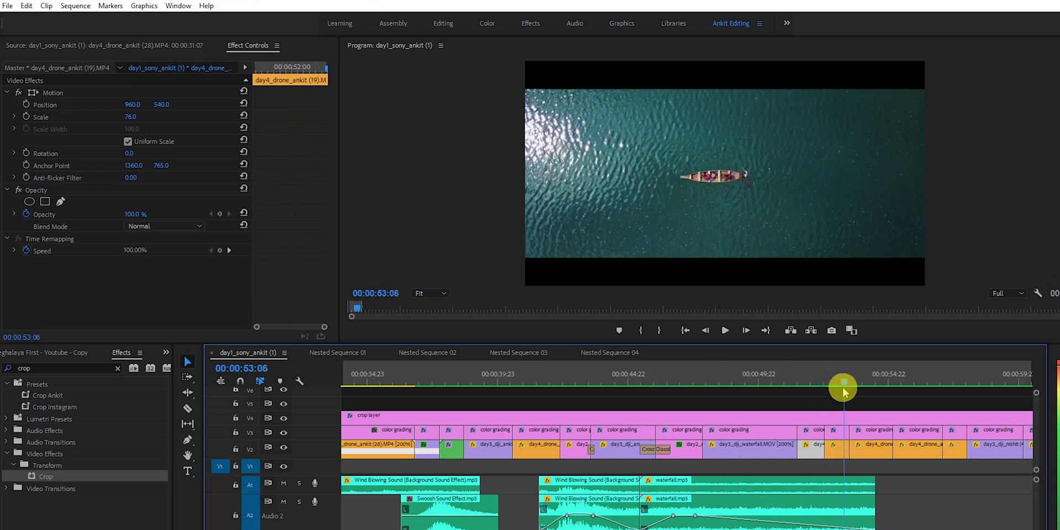
drag(848, 391, 899, 402)
click(913, 452)
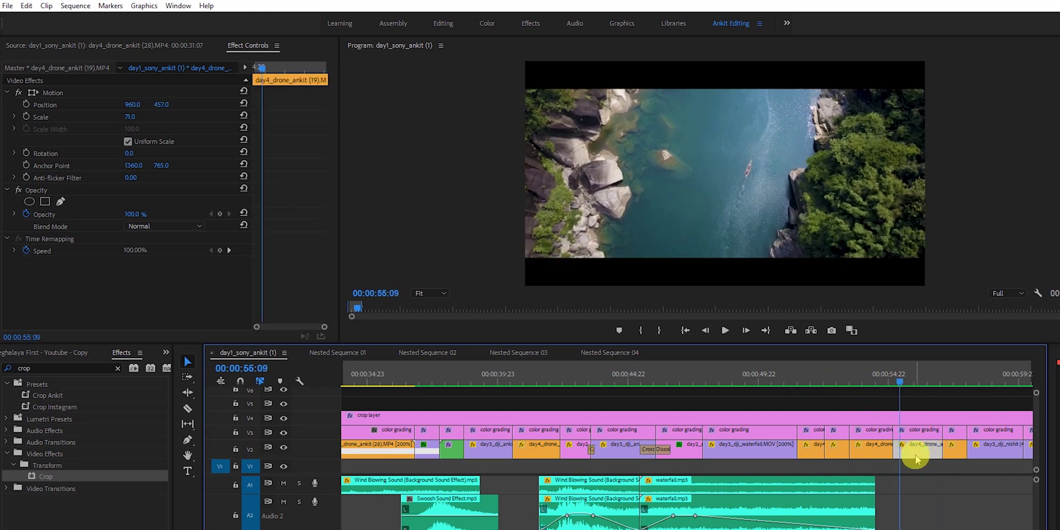
right_click(915, 458)
click(921, 372)
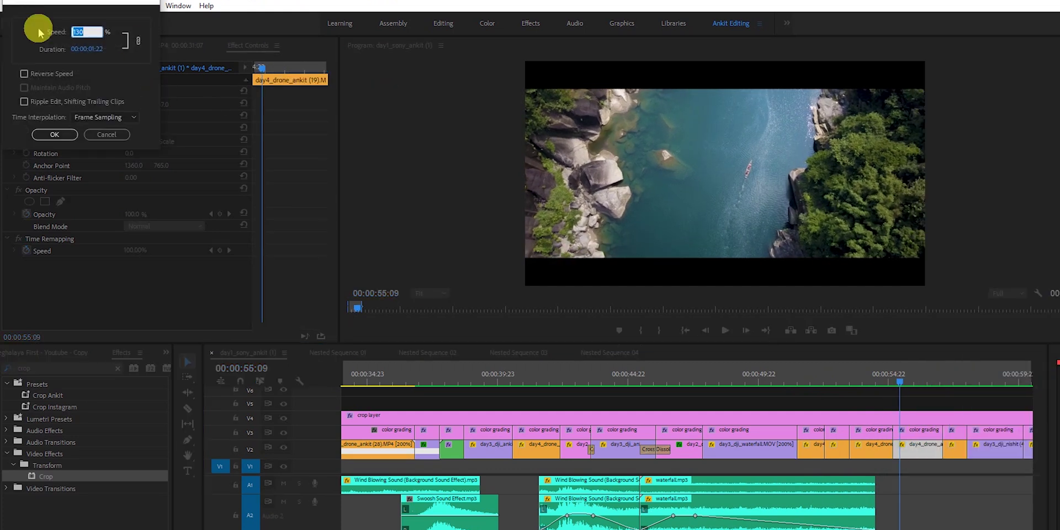
click(107, 134)
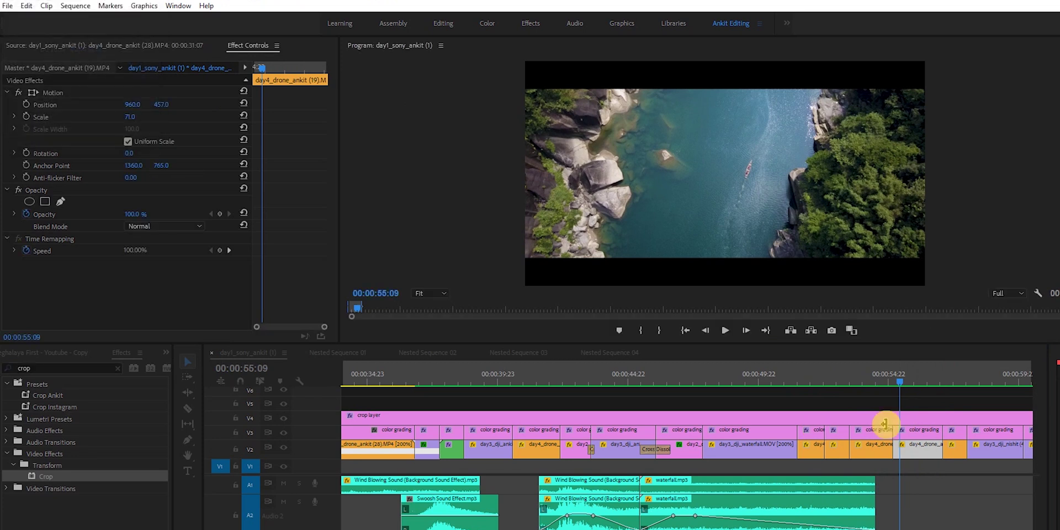
click(906, 380)
drag(908, 380, 933, 377)
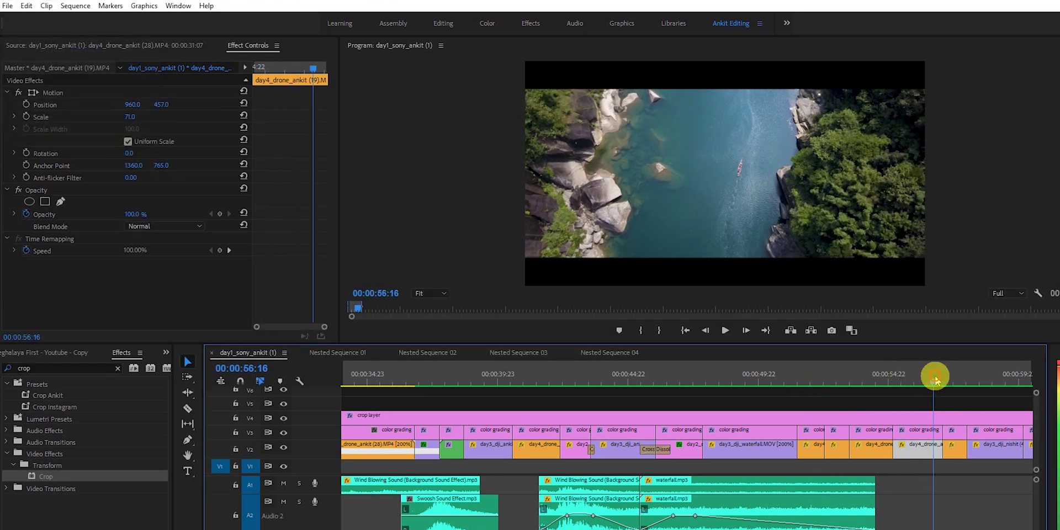
drag(933, 381, 948, 380)
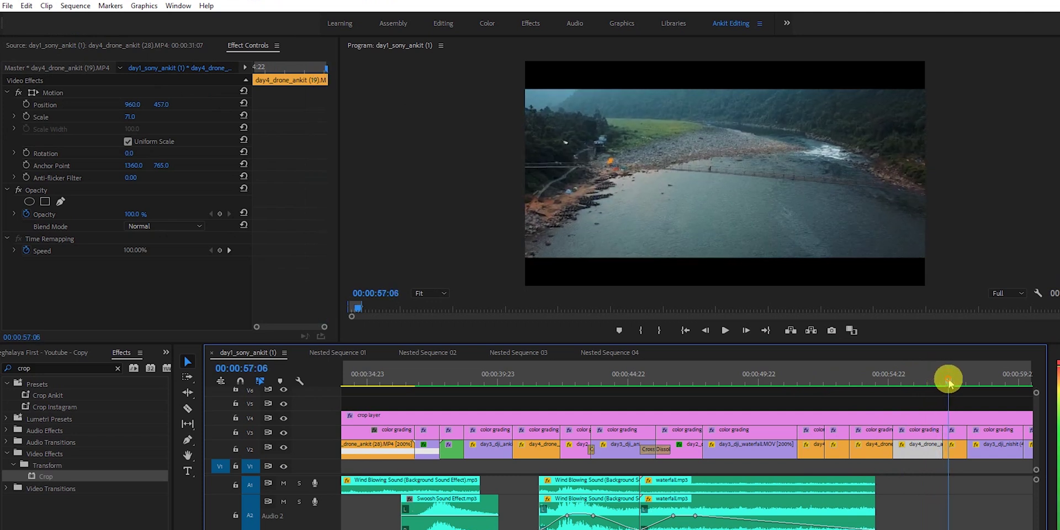
scroll(828, 376, down, 5)
drag(661, 379, 729, 354)
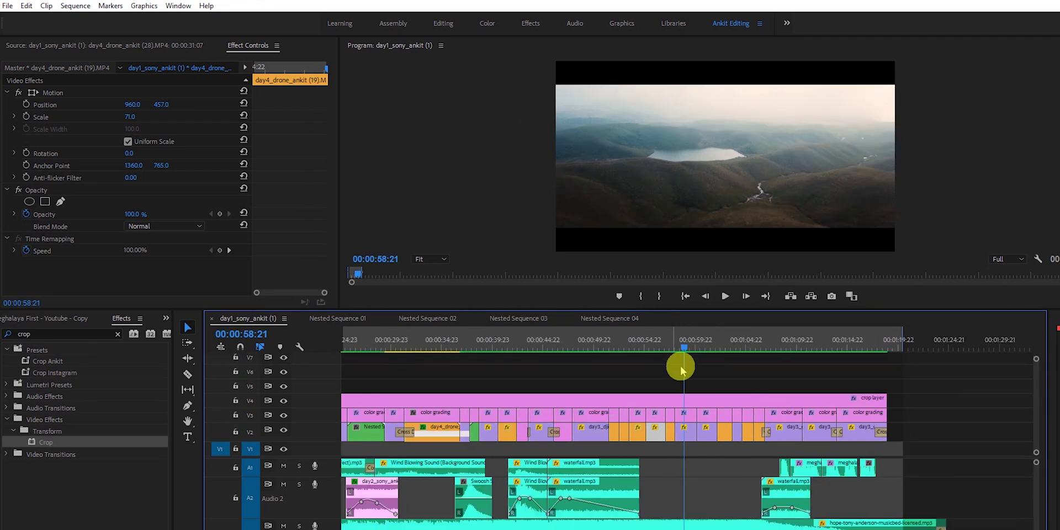
drag(682, 359, 671, 348)
click(725, 296)
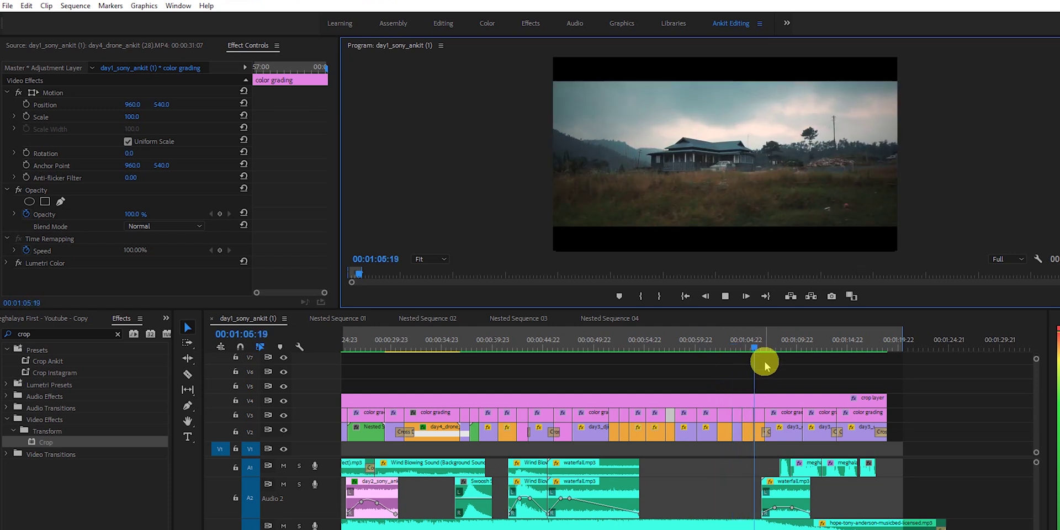
Move the playhead back to the misty day3_dji_nishit lake drone shot
drag(758, 344, 684, 349)
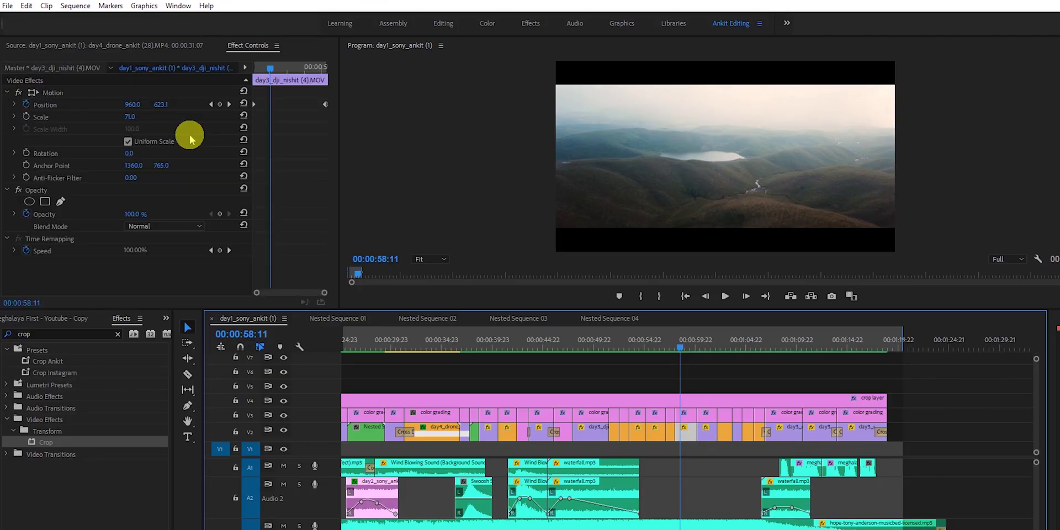
click(678, 347)
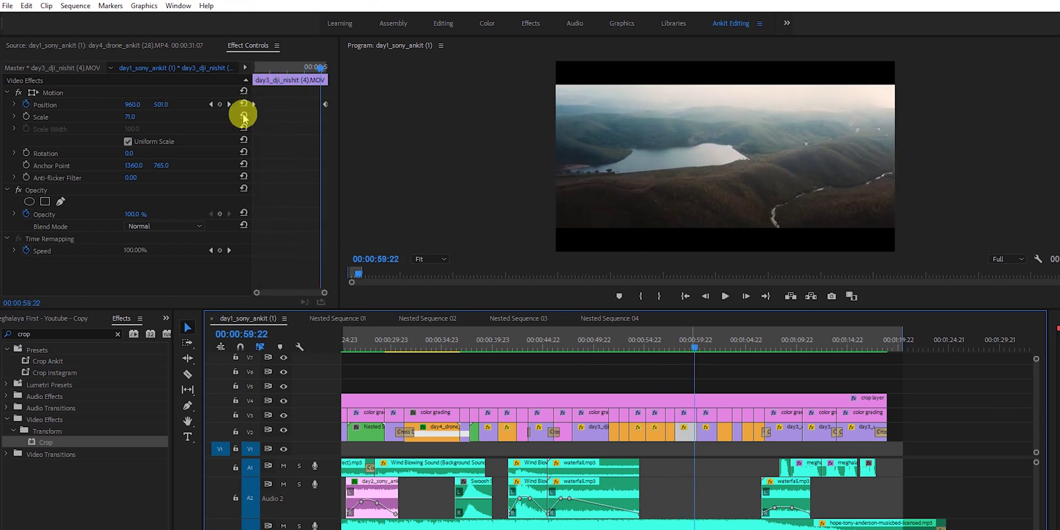
drag(694, 347, 681, 346)
key(=)
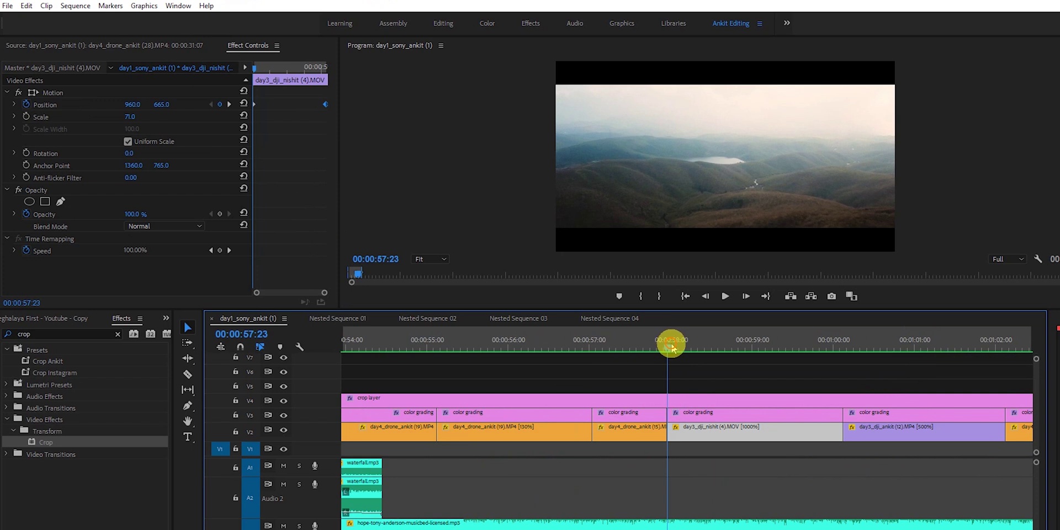
drag(672, 348, 666, 346)
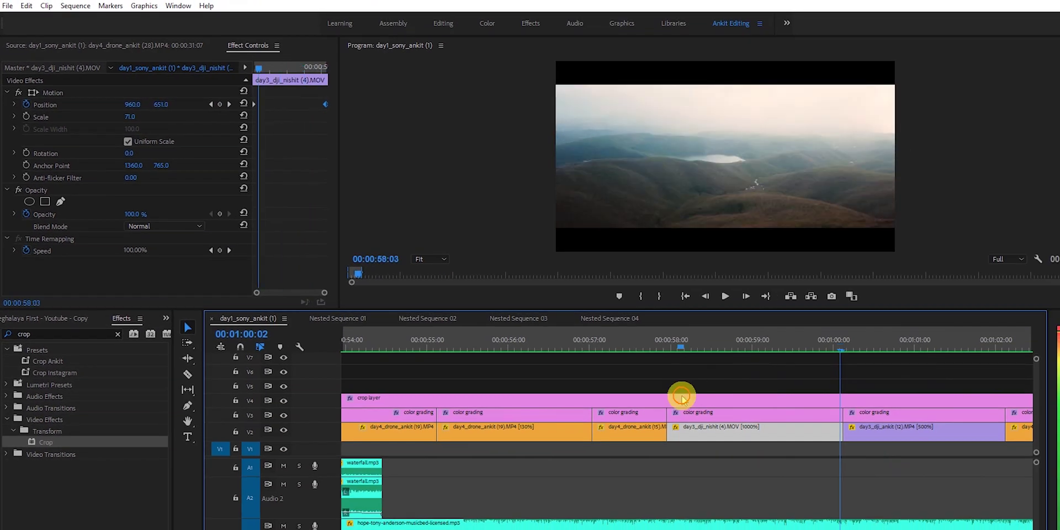
key(space)
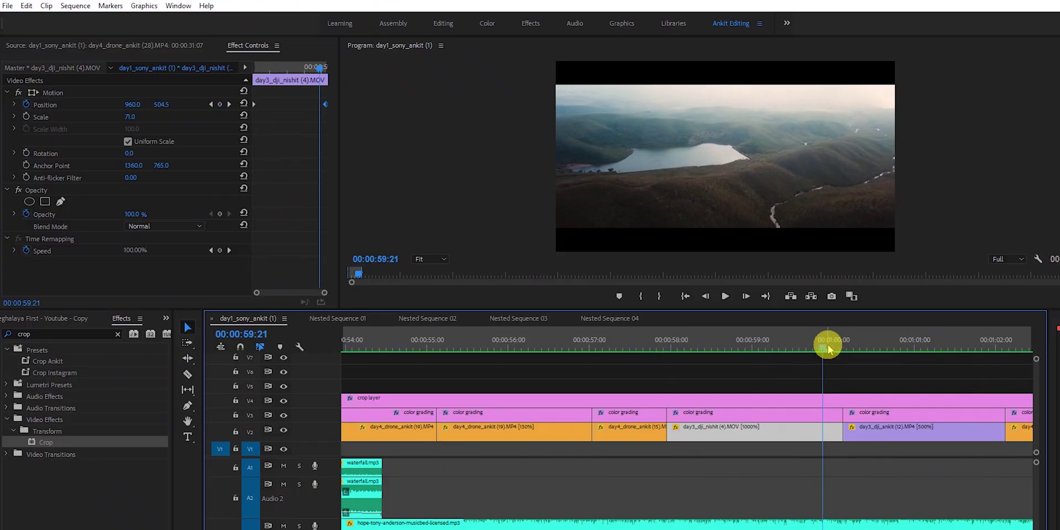
click(746, 355)
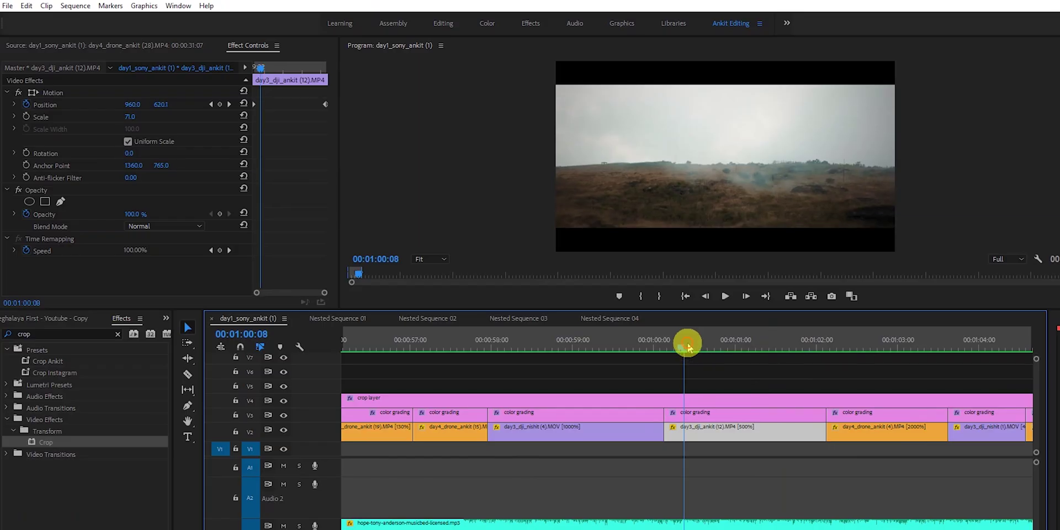
drag(687, 345, 785, 387)
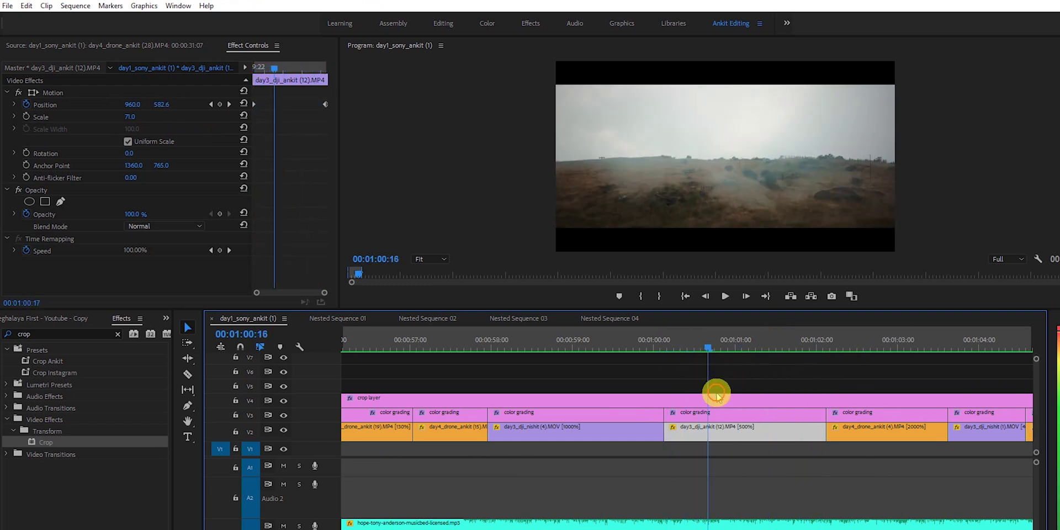
key(minus)
click(690, 347)
key(Right)
key(Right)
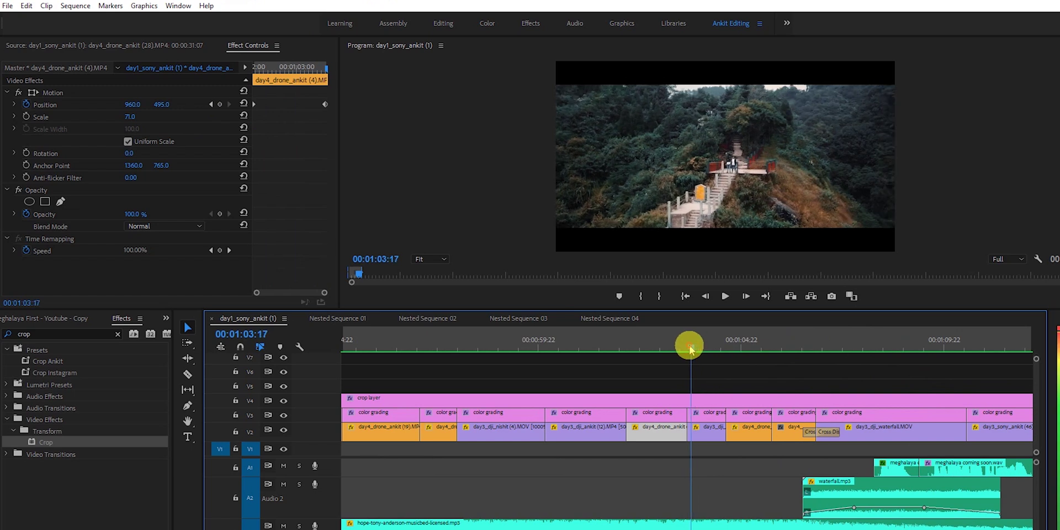
key(d)
drag(694, 352, 729, 352)
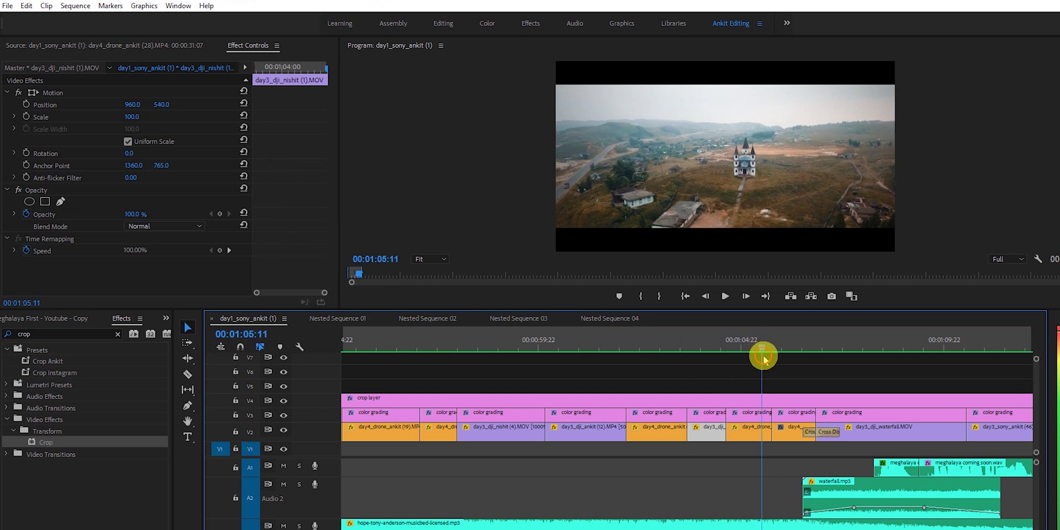
drag(773, 360, 808, 374)
click(811, 525)
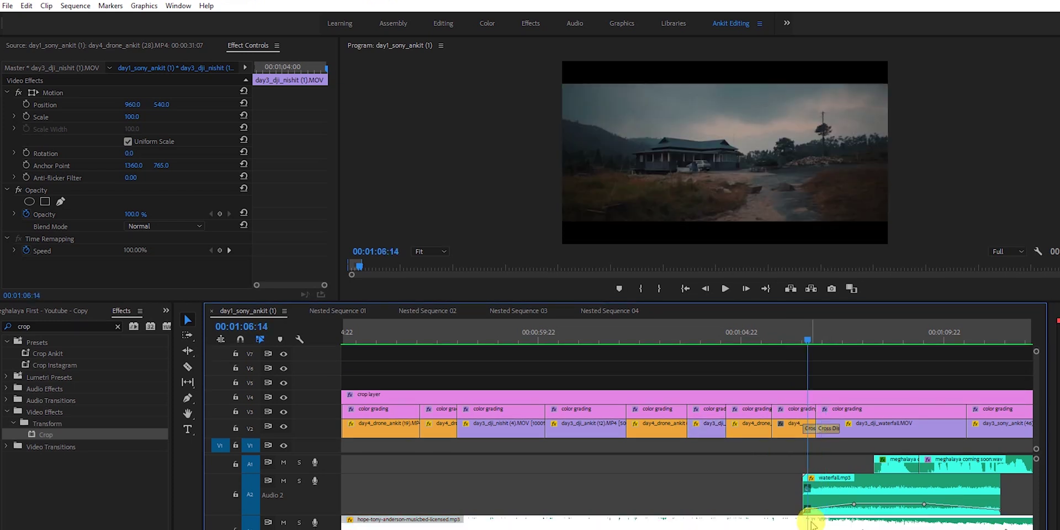
click(798, 432)
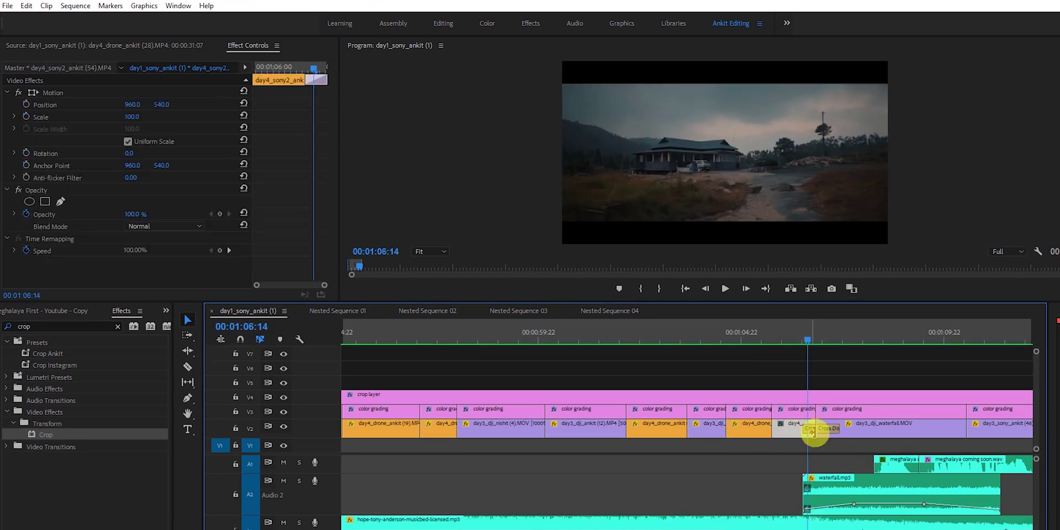
click(825, 438)
click(826, 433)
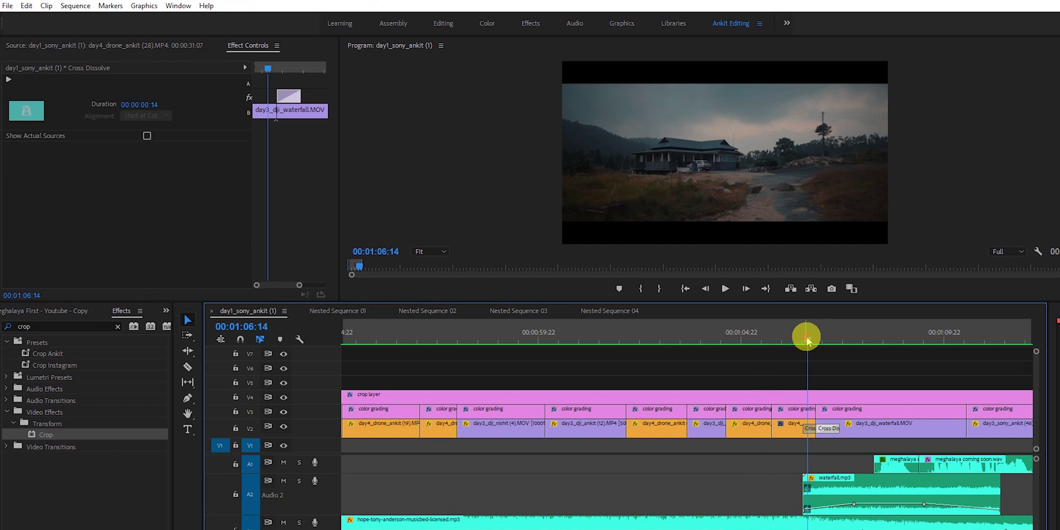
drag(806, 339, 848, 339)
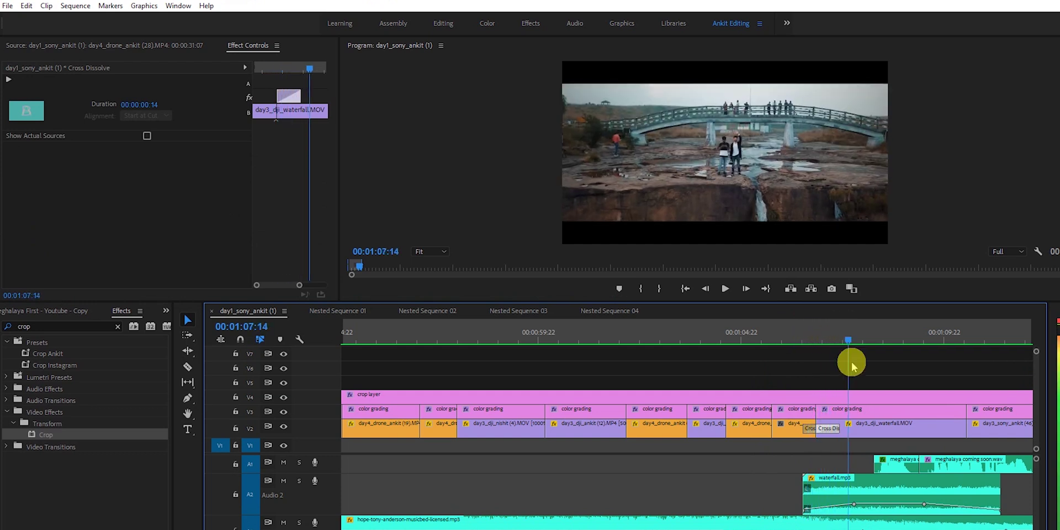
click(883, 434)
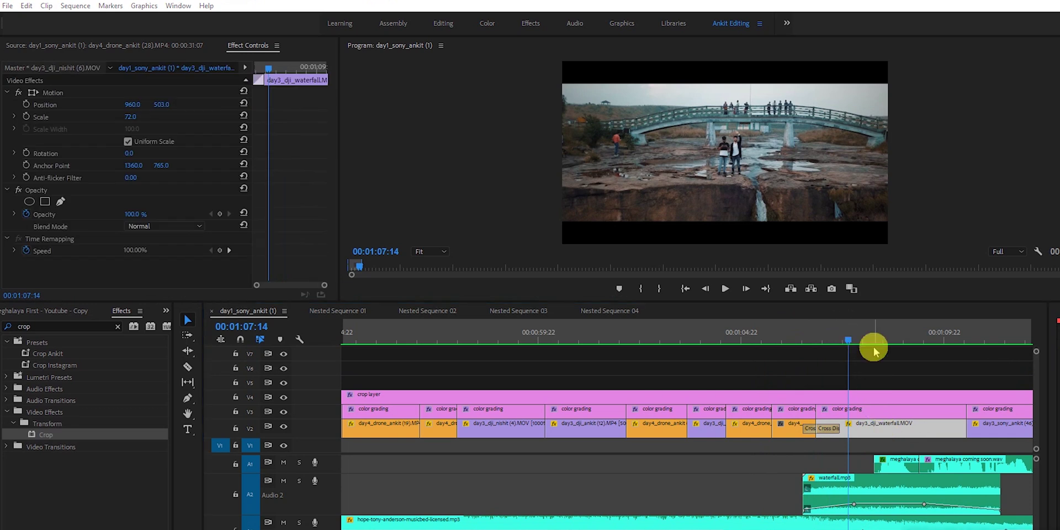
click(725, 289)
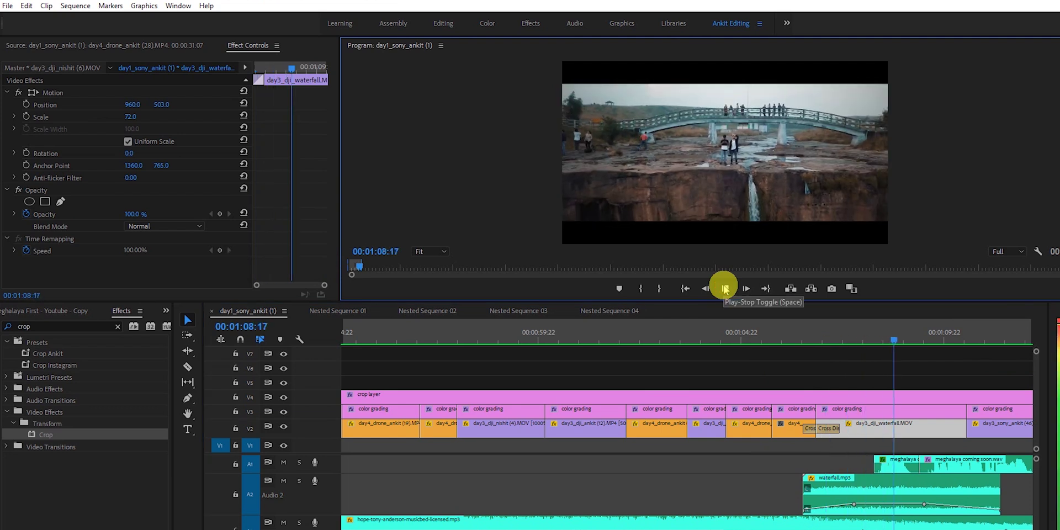
click(725, 288)
click(858, 341)
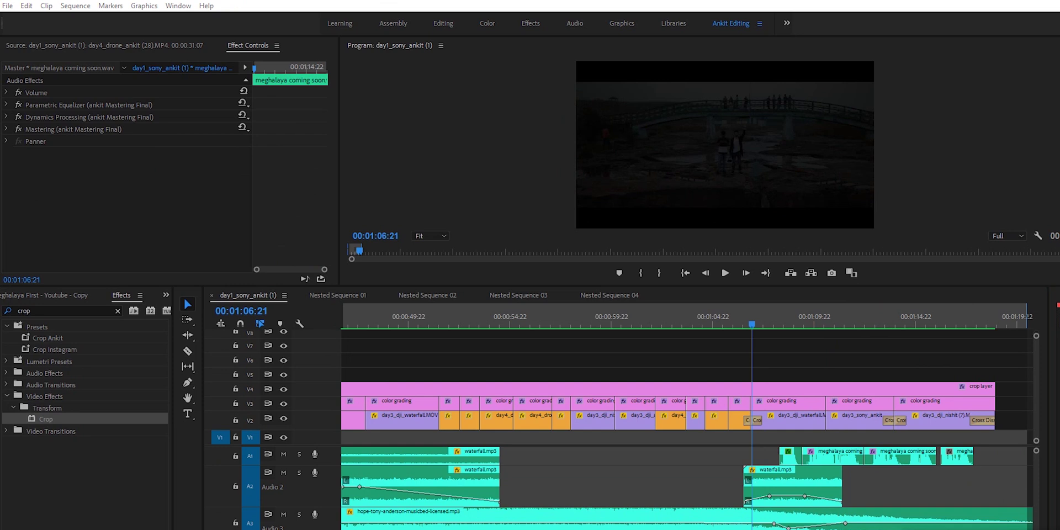
click(788, 420)
key(space)
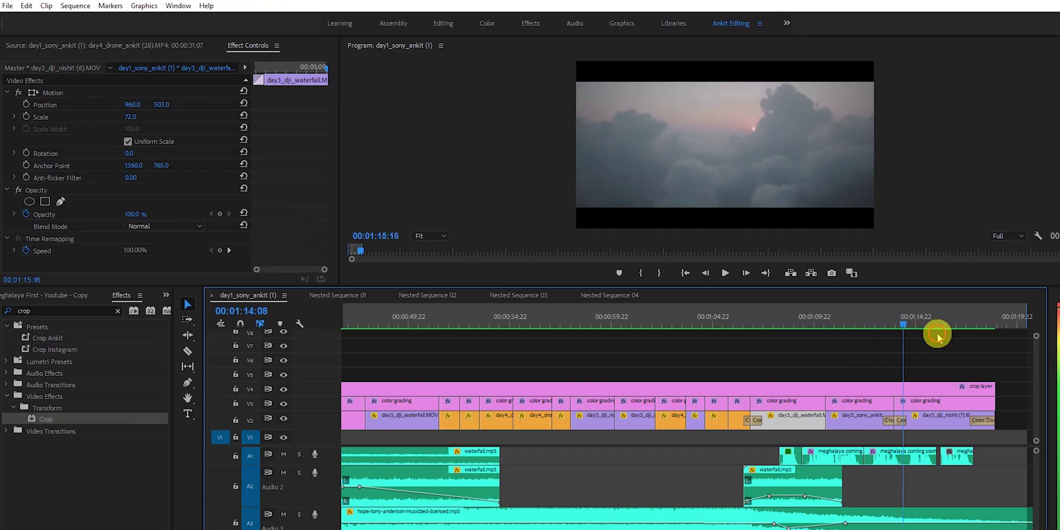
drag(937, 334, 975, 337)
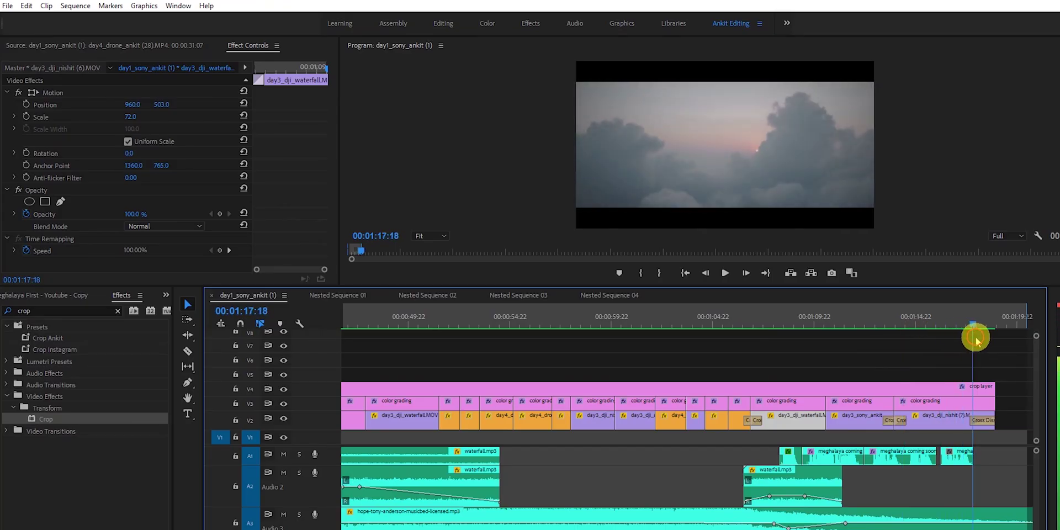